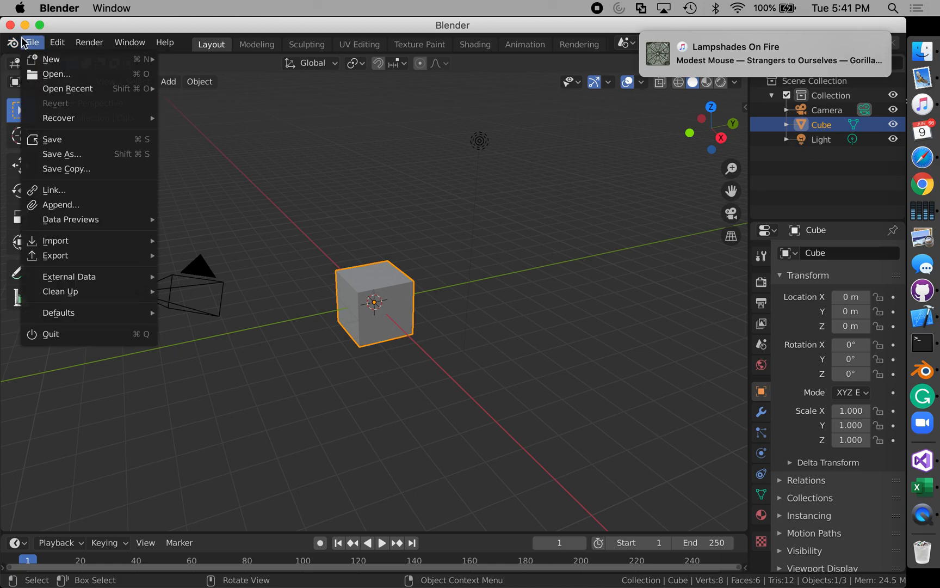
# Start a new 2D Animation file and widen the properties editor so its full labels fit
pyautogui.moveTo(37, 61)
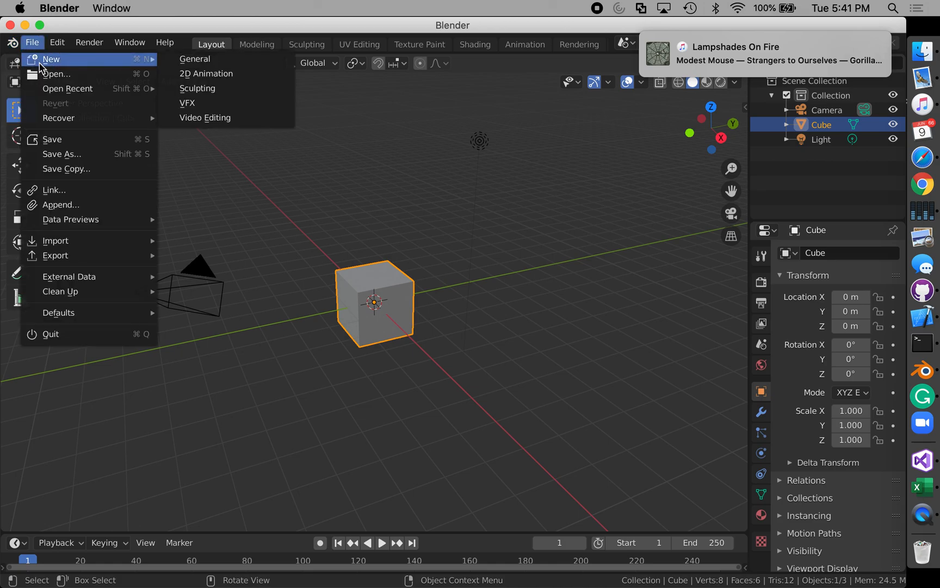
pyautogui.moveTo(105, 92)
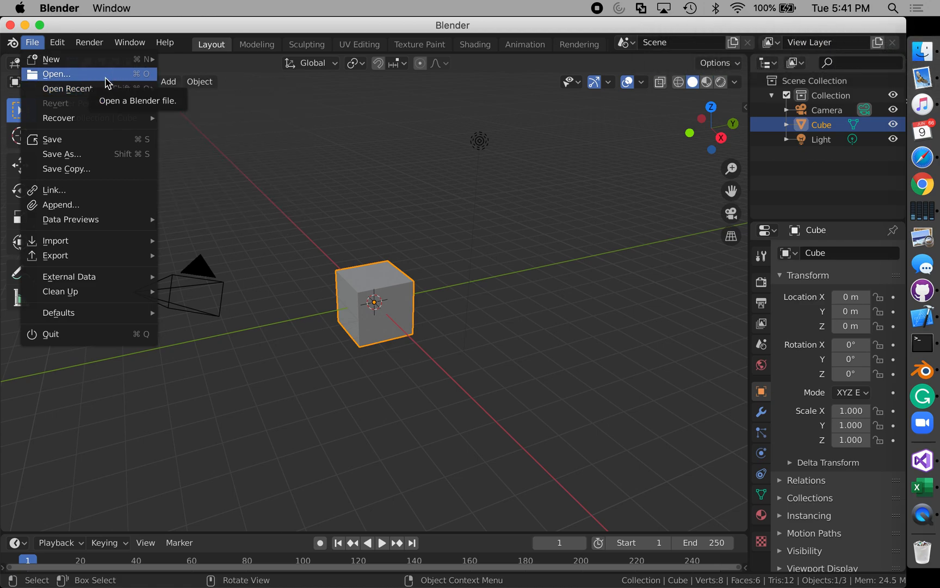
pyautogui.moveTo(144, 86)
pyautogui.moveTo(142, 62)
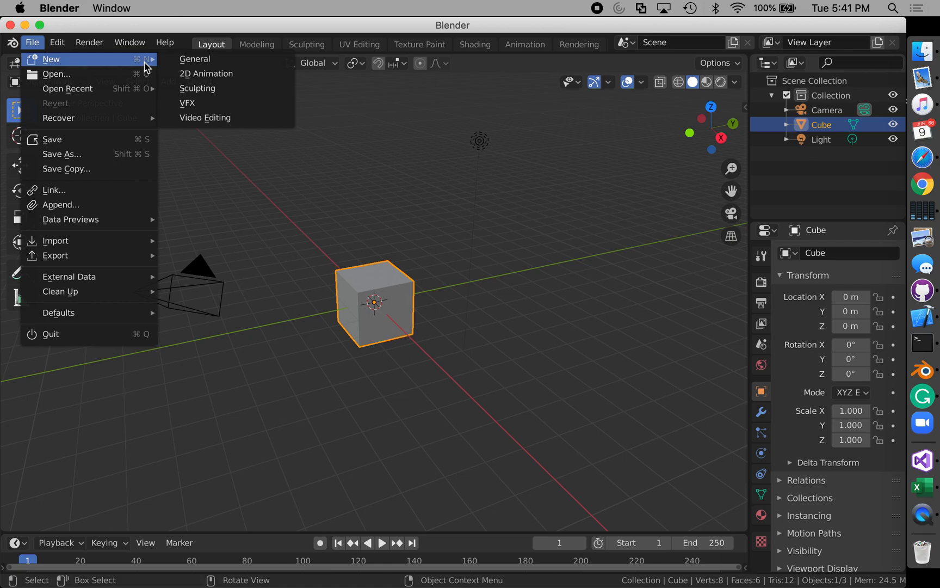
pyautogui.click(212, 74)
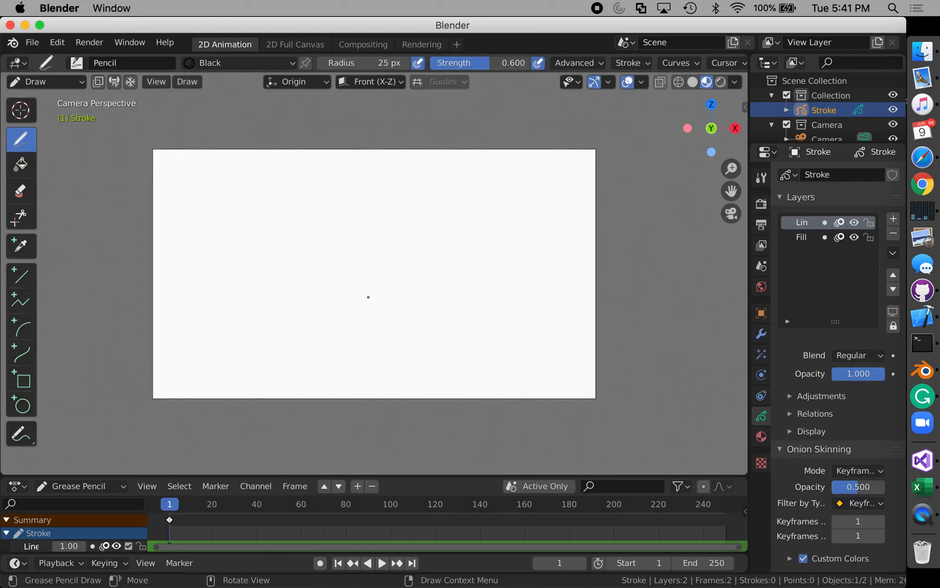
pyautogui.scroll(1, 369, 297)
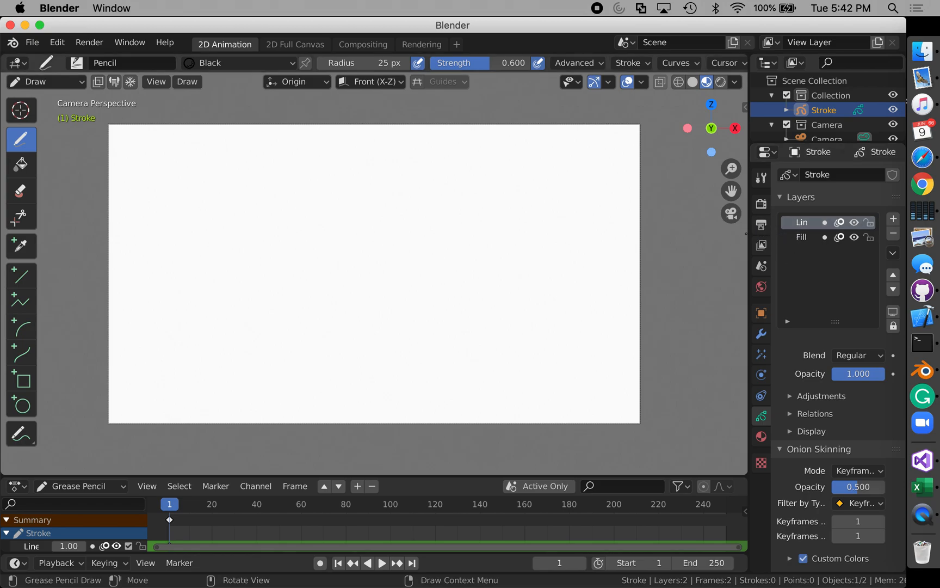
pyautogui.moveTo(748, 233); pyautogui.dragTo(674, 234)
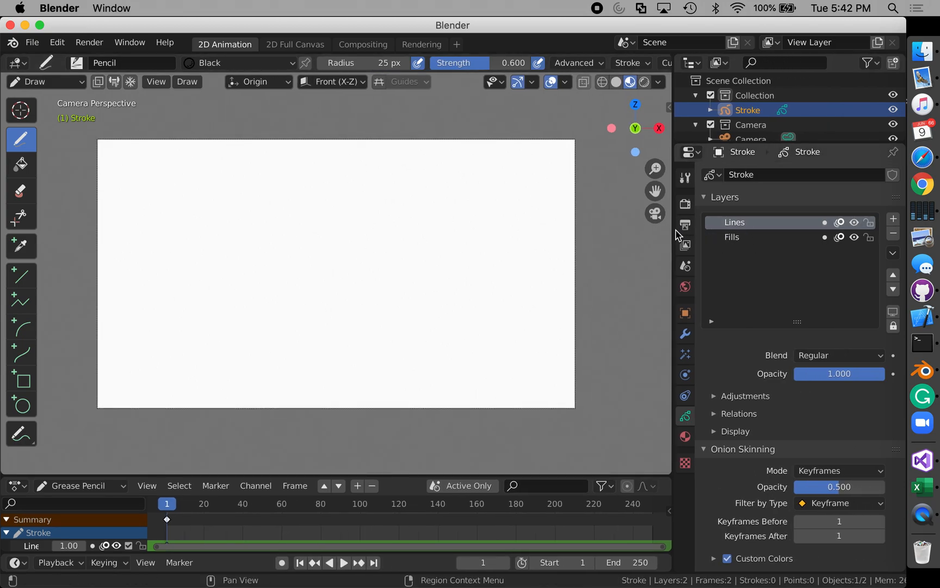
# Remove the Red and Black Dots materials from the Stroke object and make Black the active material
pyautogui.click(686, 439)
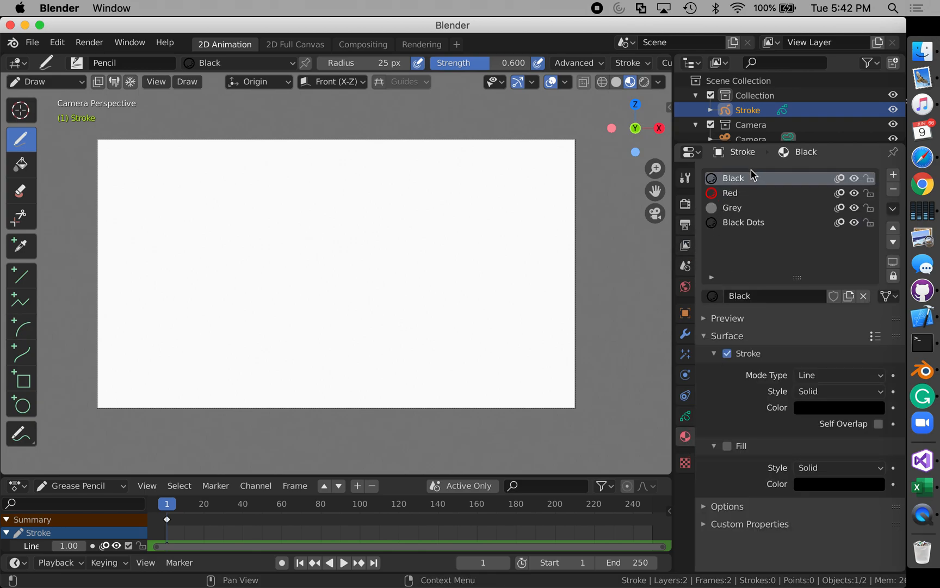
pyautogui.click(759, 223)
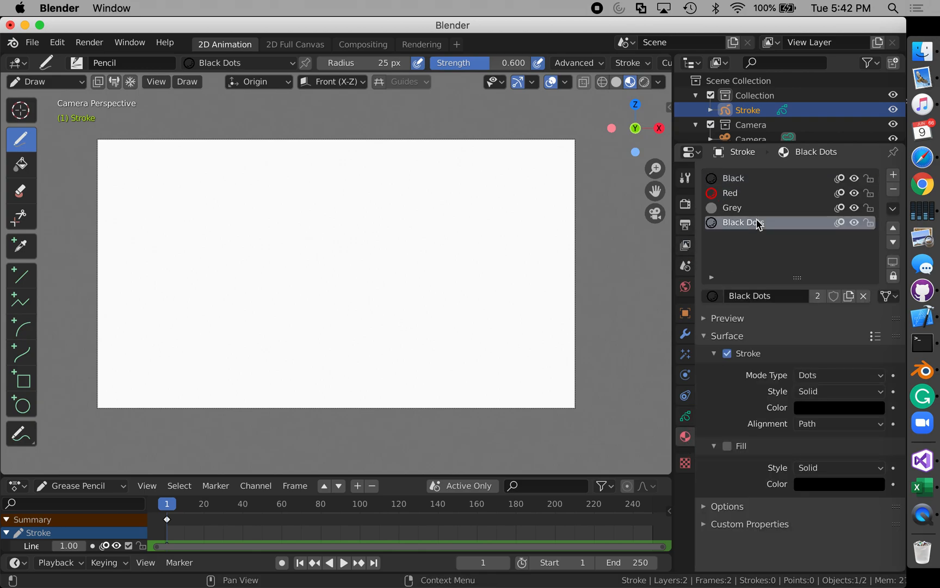
pyautogui.click(724, 195)
pyautogui.click(894, 189)
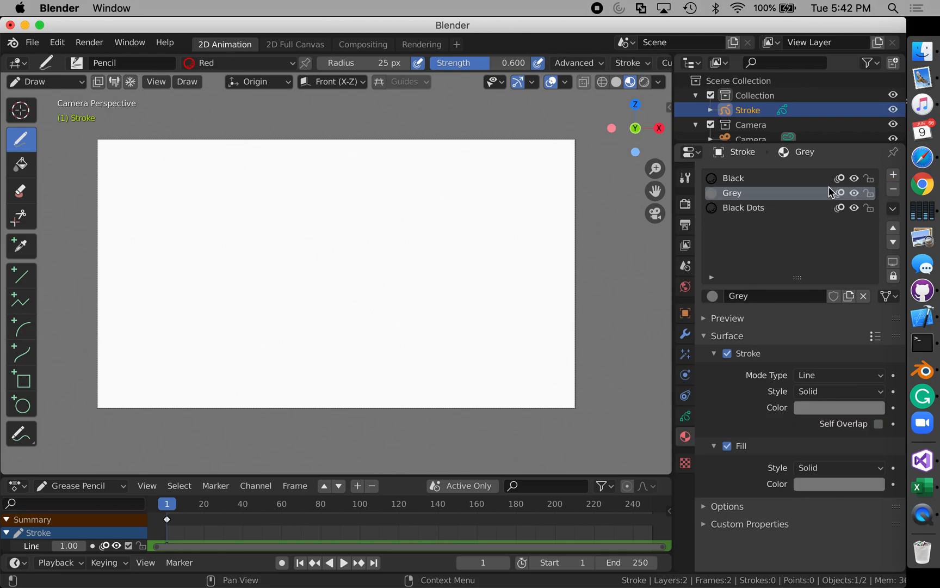
pyautogui.click(744, 207)
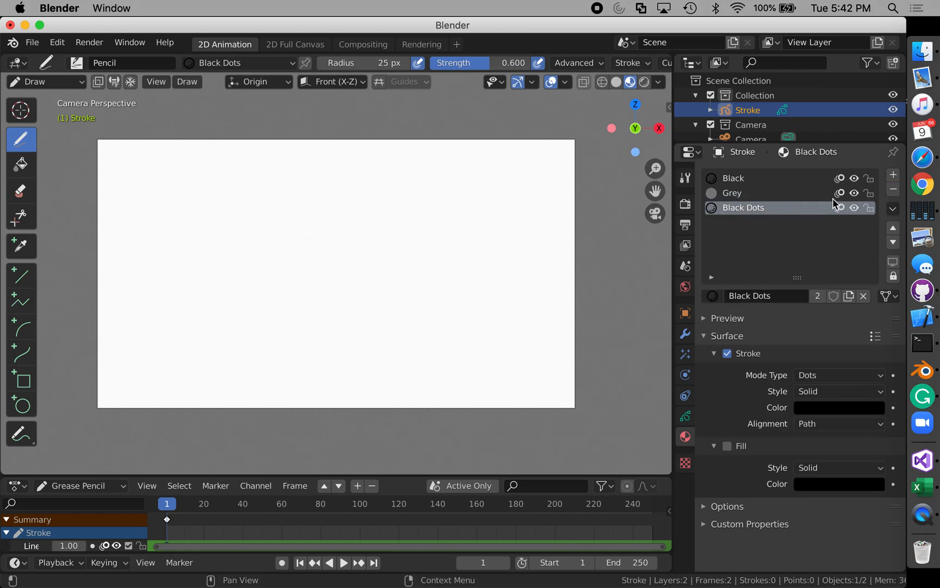
pyautogui.click(893, 189)
pyautogui.click(745, 180)
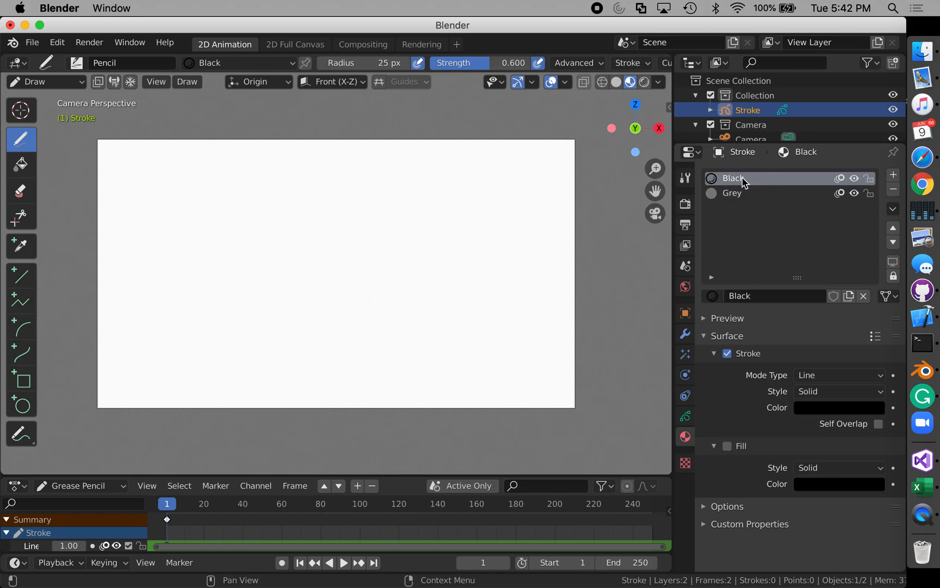
# Choose the Ink Pen brush, try it with a freehand test stroke on the canvas, and undo that stroke
pyautogui.click(77, 63)
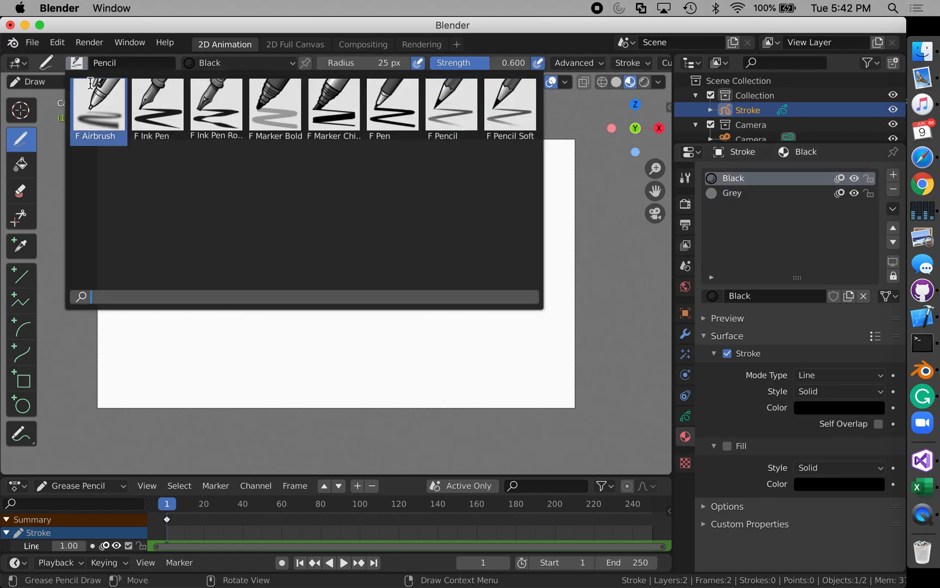
pyautogui.click(160, 116)
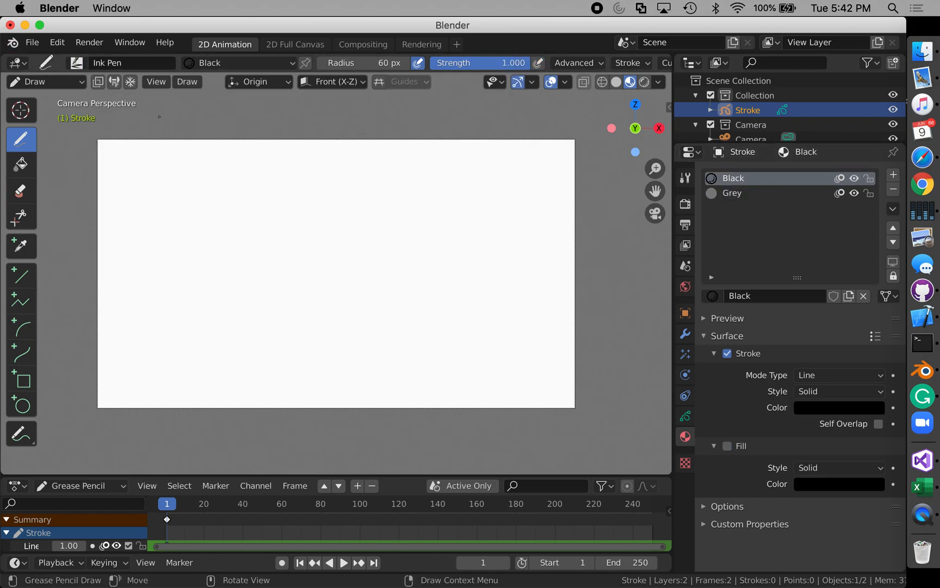
pyautogui.moveTo(250, 205)
pyautogui.mouseDown()
pyautogui.moveTo(435, 216)
pyautogui.moveTo(414, 244)
pyautogui.moveTo(329, 280)
pyautogui.moveTo(287, 280)
pyautogui.mouseUp()
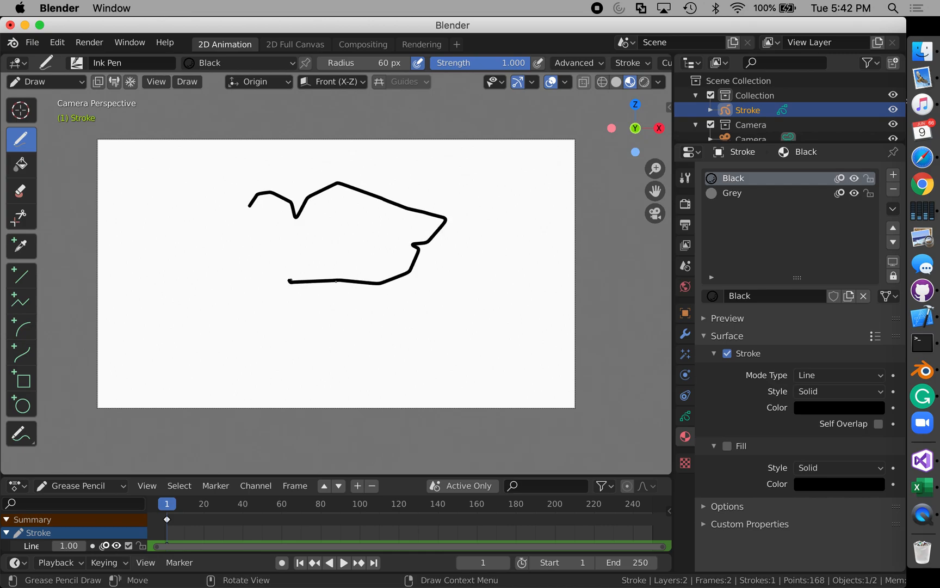
pyautogui.hotkey('ctrl', 'z')
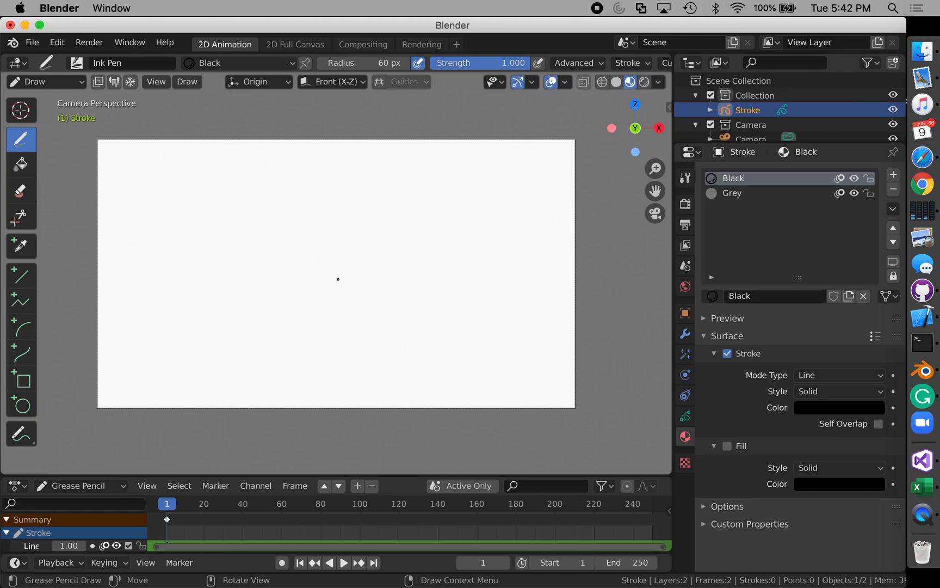
# Switch to the front orthographic view and return to the active camera view
pyautogui.press('KP_1')
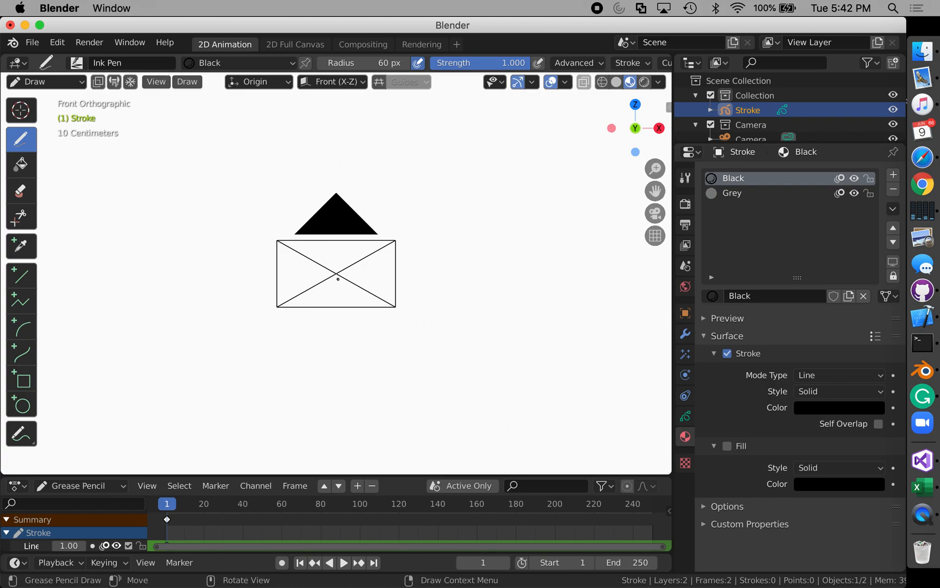
pyautogui.click(158, 83)
pyautogui.moveTo(215, 235)
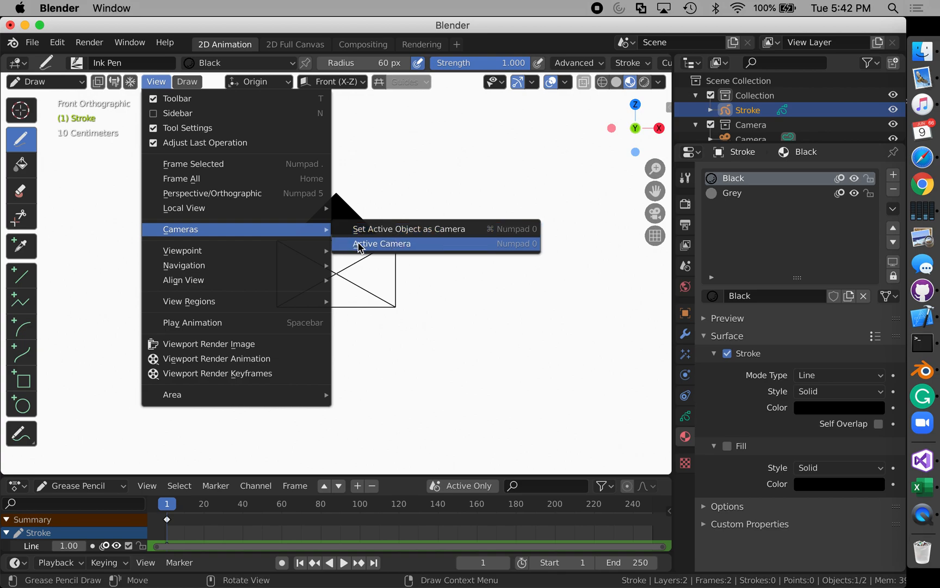
pyautogui.click(355, 243)
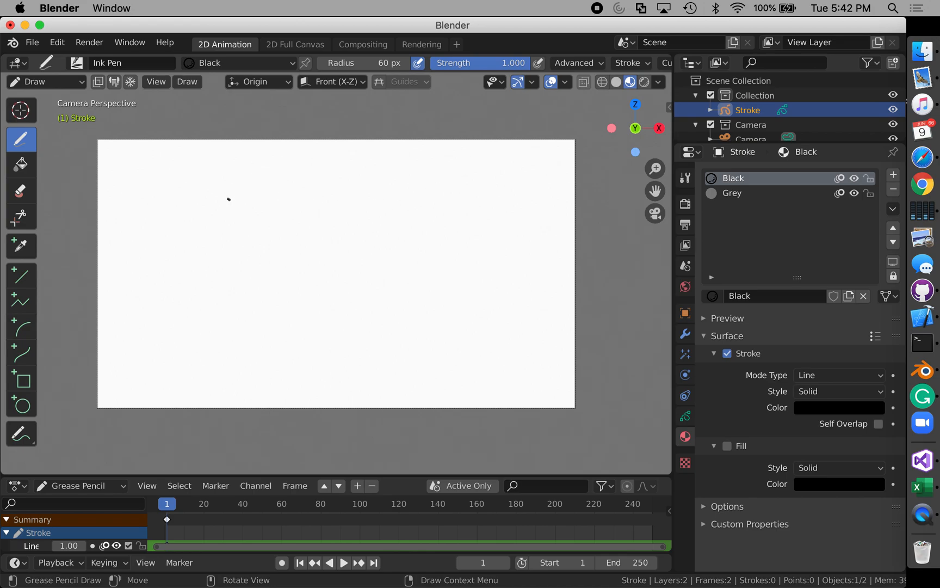
# Draw a closed cloud outline in the upper-left part of the canvas with curved detail lines inside, using the black Ink Pen
pyautogui.moveTo(218, 192)
pyautogui.mouseDown()
pyautogui.moveTo(231, 177)
pyautogui.moveTo(342, 191)
pyautogui.moveTo(326, 254)
pyautogui.moveTo(250, 269)
pyautogui.moveTo(212, 243)
pyautogui.moveTo(197, 249)
pyautogui.moveTo(184, 208)
pyautogui.moveTo(210, 175)
pyautogui.moveTo(228, 186)
pyautogui.mouseUp()
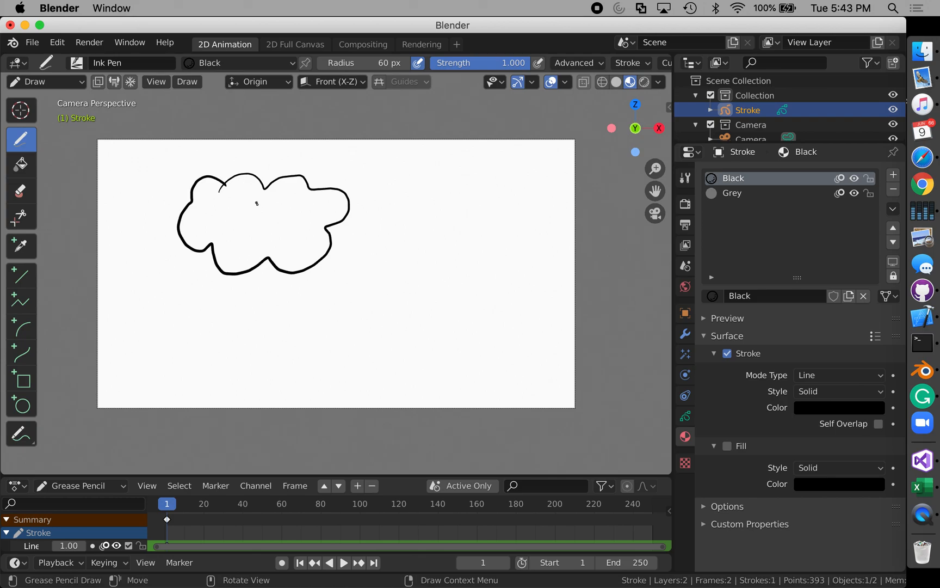
pyautogui.moveTo(285, 208); pyautogui.dragTo(303, 237)
pyautogui.moveTo(214, 219)
pyautogui.mouseDown()
pyautogui.moveTo(230, 201)
pyautogui.moveTo(240, 205)
pyautogui.moveTo(240, 240)
pyautogui.moveTo(261, 240)
pyautogui.mouseUp()
# Fill the inside of the cloud outline with the Grey material using the Fill tool
pyautogui.click(730, 195)
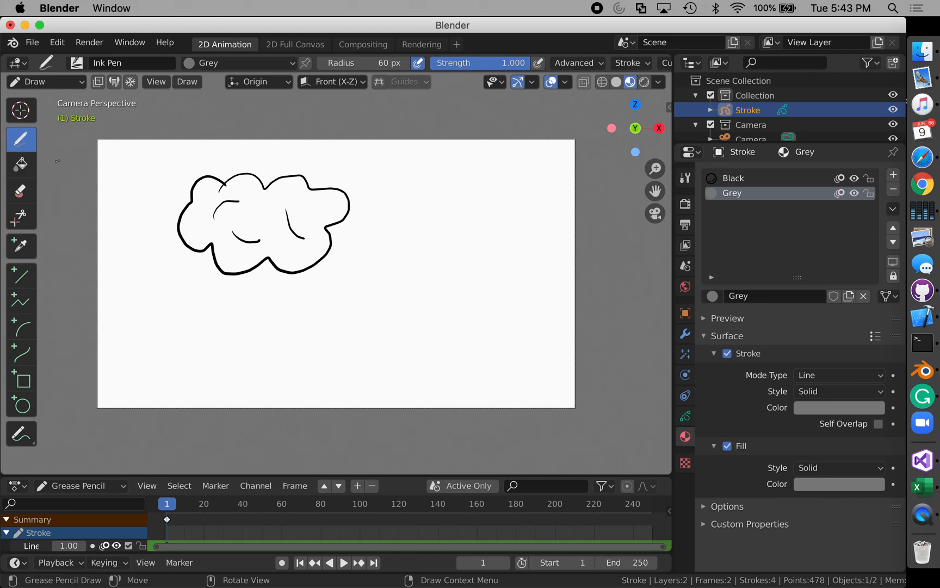
pyautogui.click(22, 165)
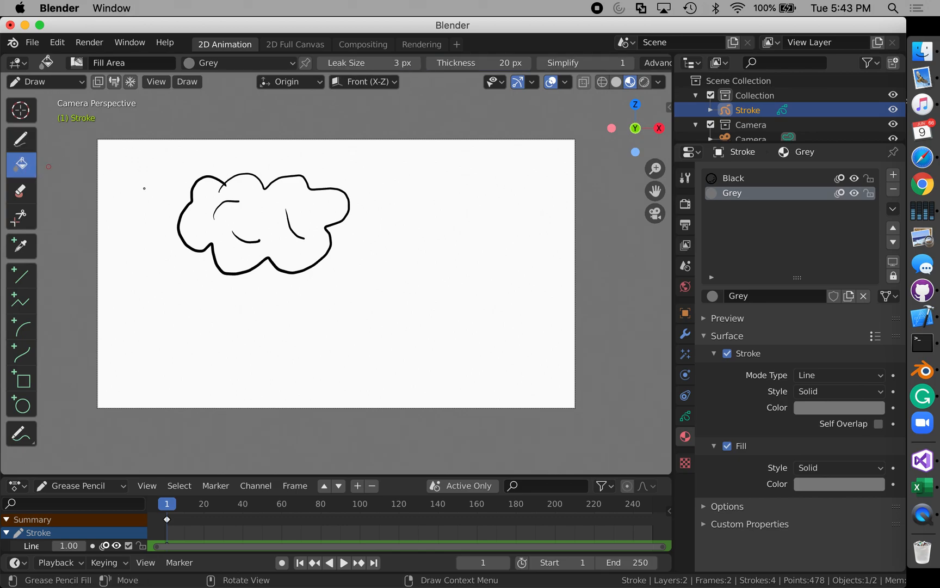
pyautogui.click(205, 195)
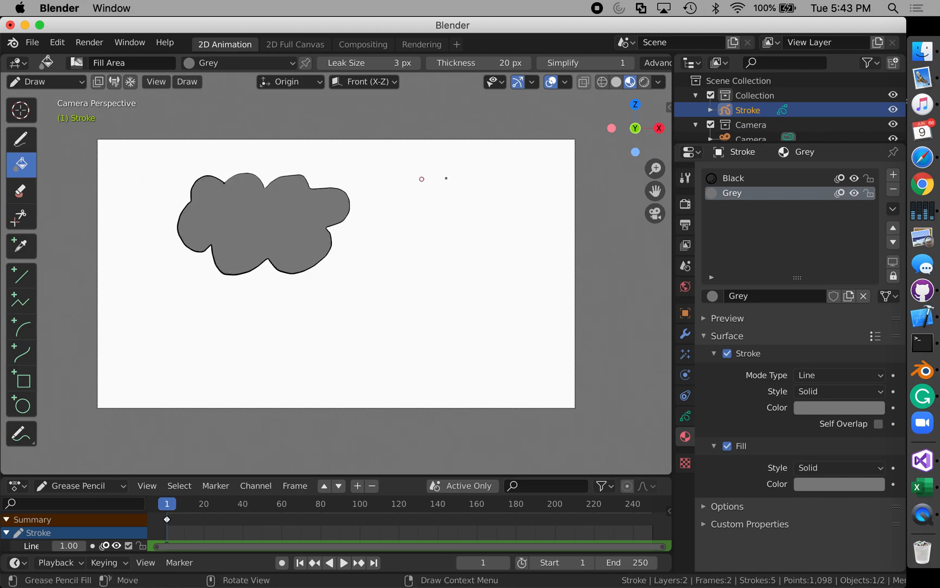
# Restore the cloud's outline with a Black material fill and redraw three curved detail lines inside with the Draw tool
pyautogui.click(734, 179)
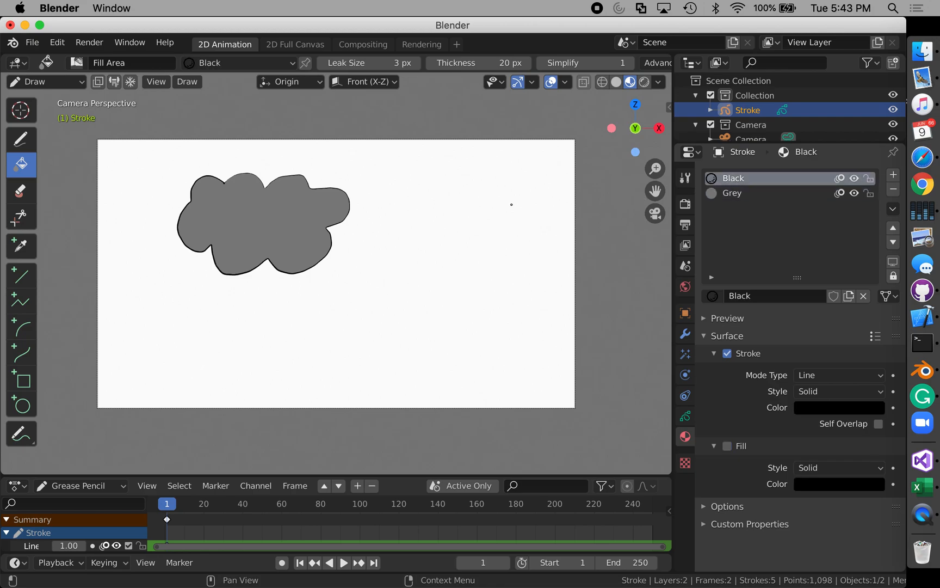
pyautogui.click(226, 211)
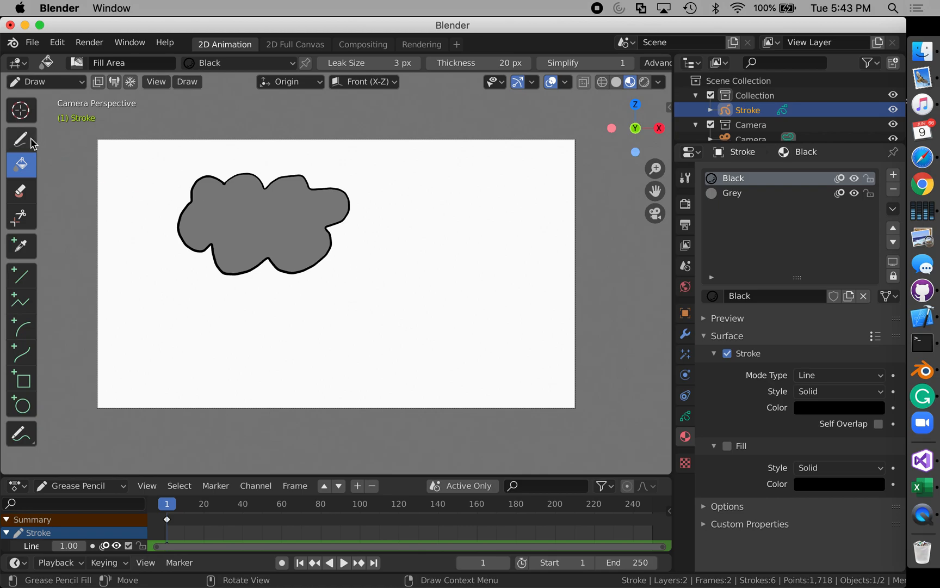
pyautogui.click(31, 136)
pyautogui.moveTo(216, 208)
pyautogui.mouseDown()
pyautogui.moveTo(219, 229)
pyautogui.moveTo(231, 237)
pyautogui.moveTo(300, 219)
pyautogui.moveTo(284, 248)
pyautogui.moveTo(294, 251)
pyautogui.mouseUp()
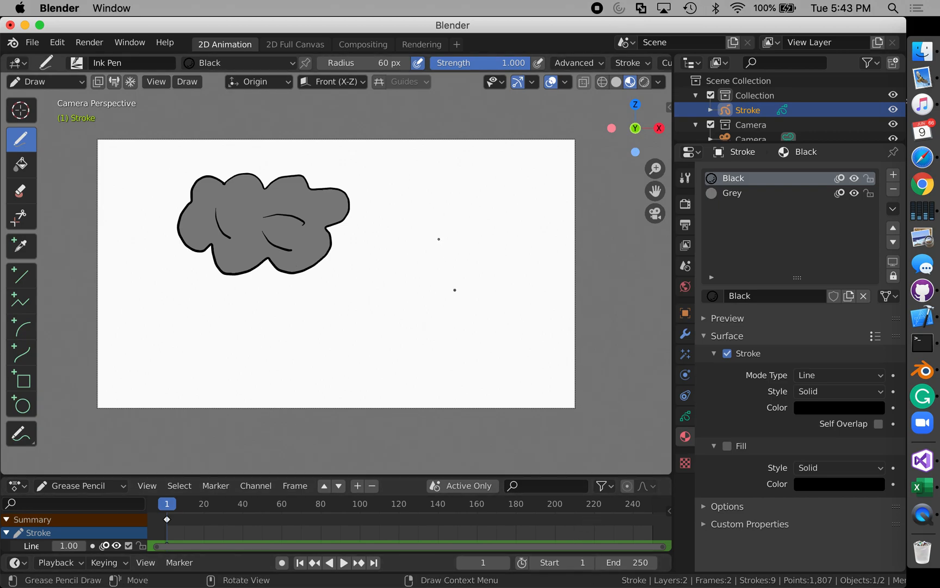
# Switch to Object Mode and snap the 3D cursor to the selected cloud object
pyautogui.click(44, 82)
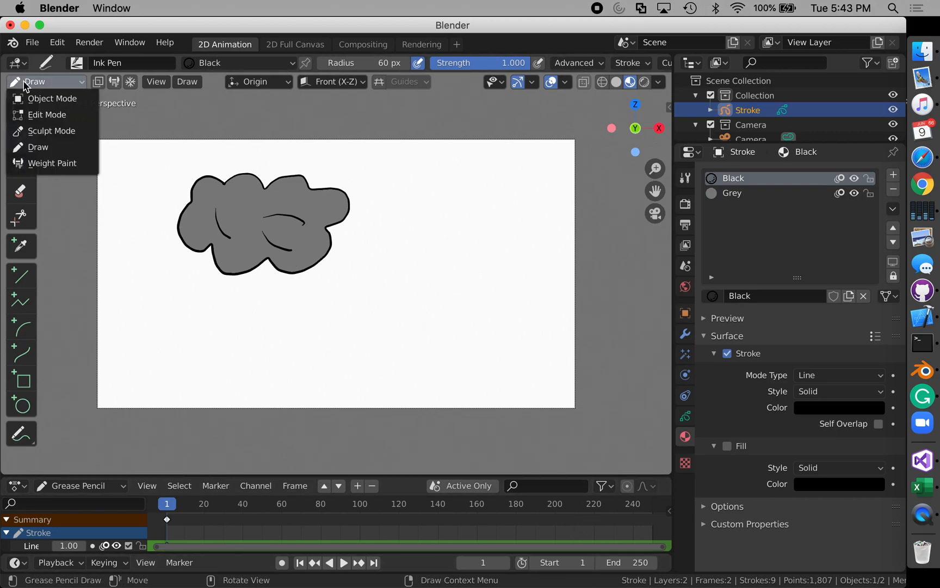
pyautogui.click(34, 98)
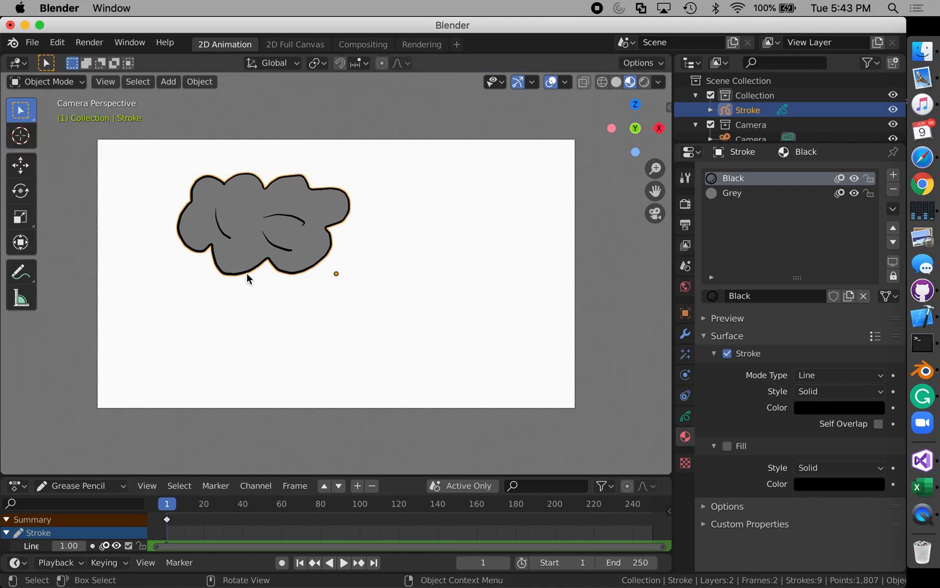
pyautogui.hotkey('shift', 's')
pyautogui.hotkey('shift', 's')
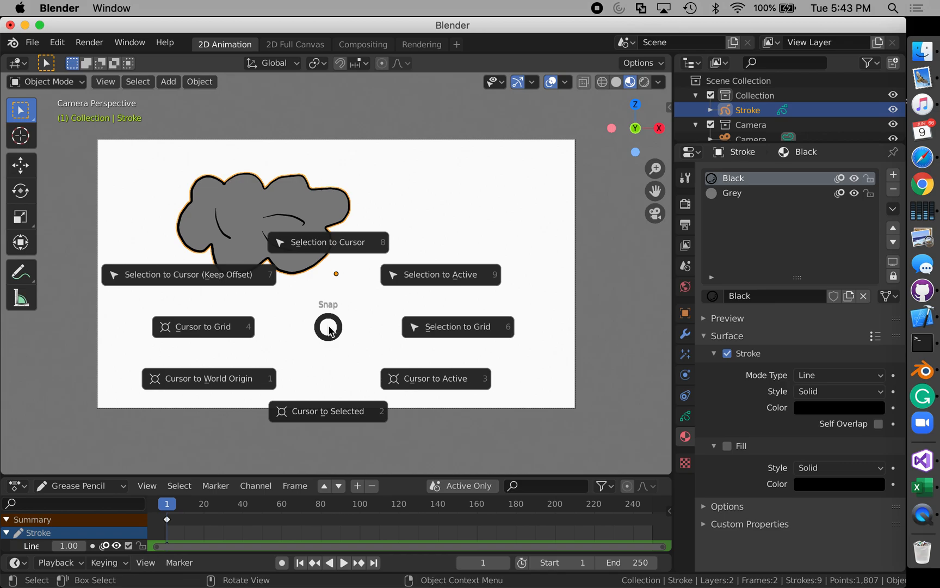
pyautogui.click(335, 410)
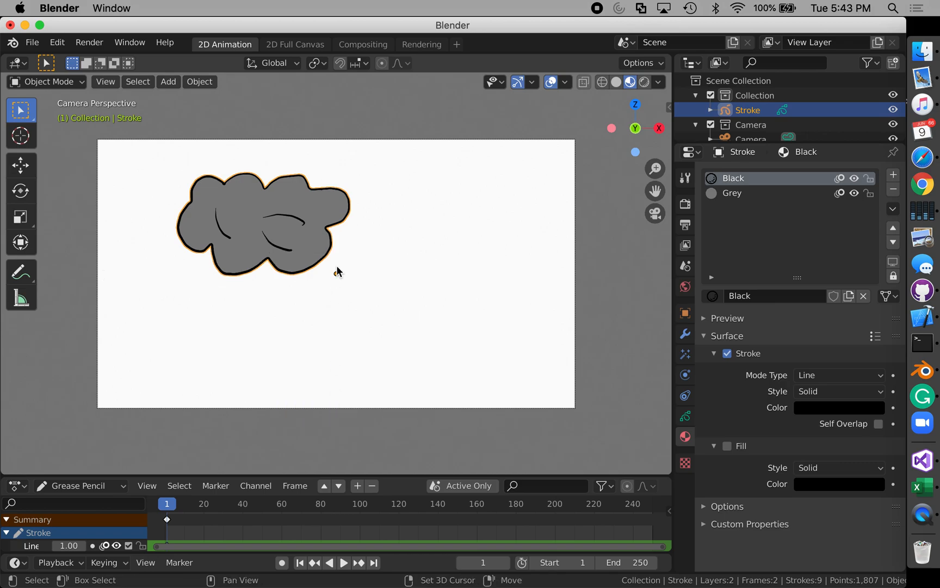
# Add a blank Grease Pencil object at the 3D cursor
pyautogui.hotkey('shift', 'a')
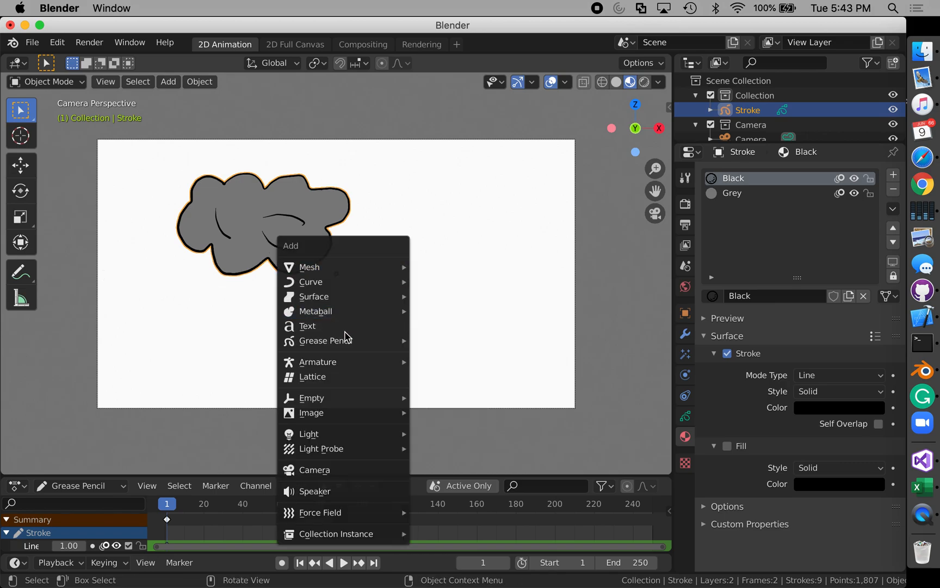
pyautogui.moveTo(349, 347)
pyautogui.click(420, 343)
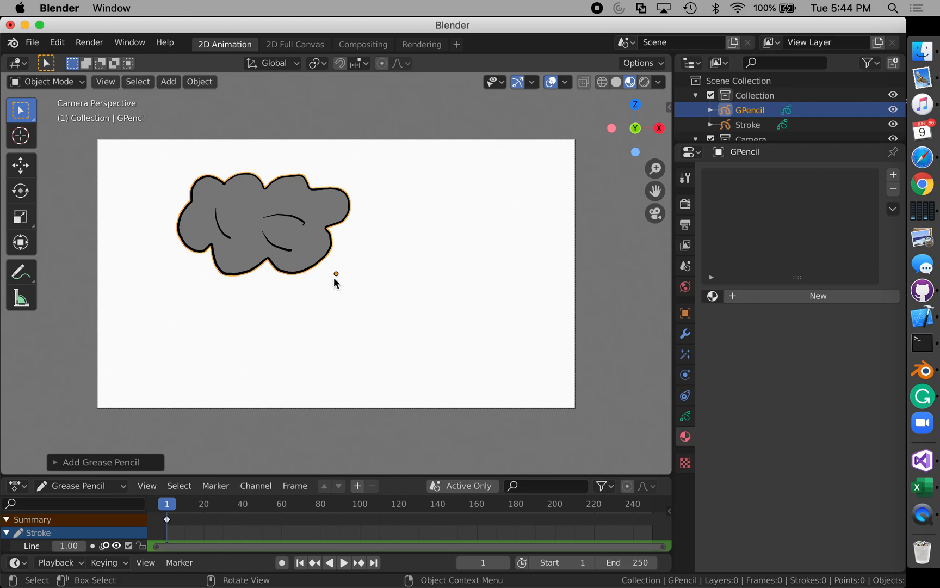
# Create a new material for the blank Grease Pencil object and set its stroke color to bright yellow
pyautogui.click(792, 299)
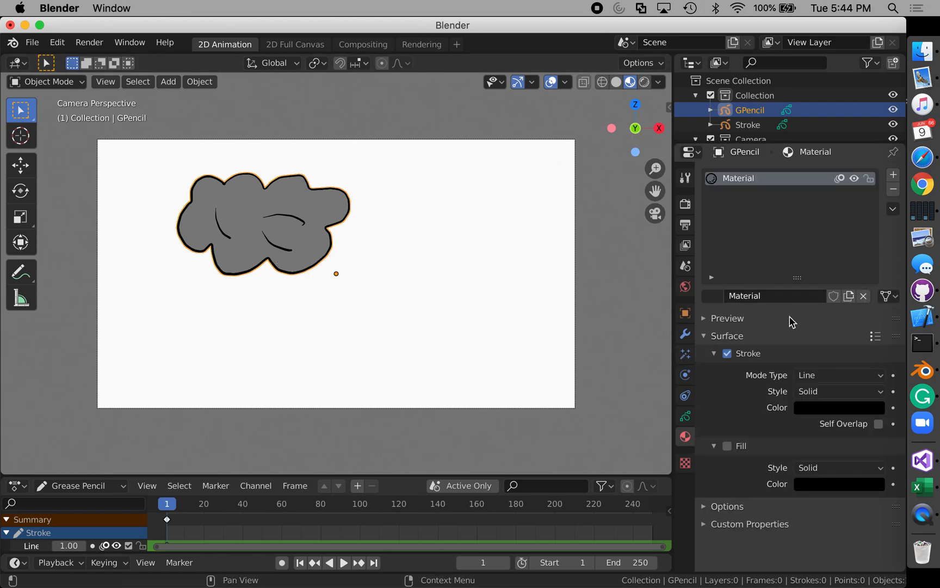
pyautogui.click(838, 408)
pyautogui.moveTo(875, 215); pyautogui.dragTo(874, 196)
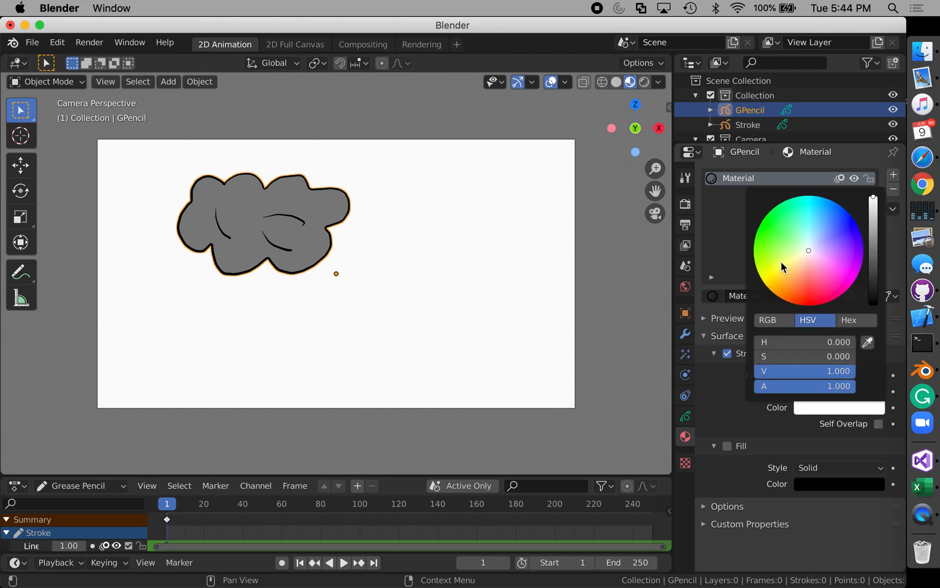
pyautogui.click(768, 284)
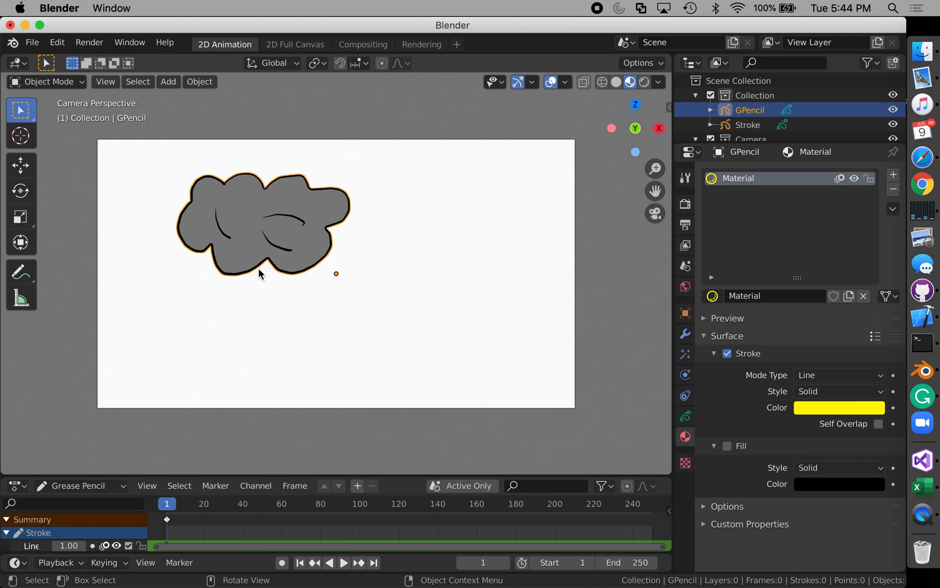
# Switch the new yellow-material Grease Pencil object from Object Mode to Draw mode
pyautogui.moveTo(256, 269); pyautogui.dragTo(249, 312)
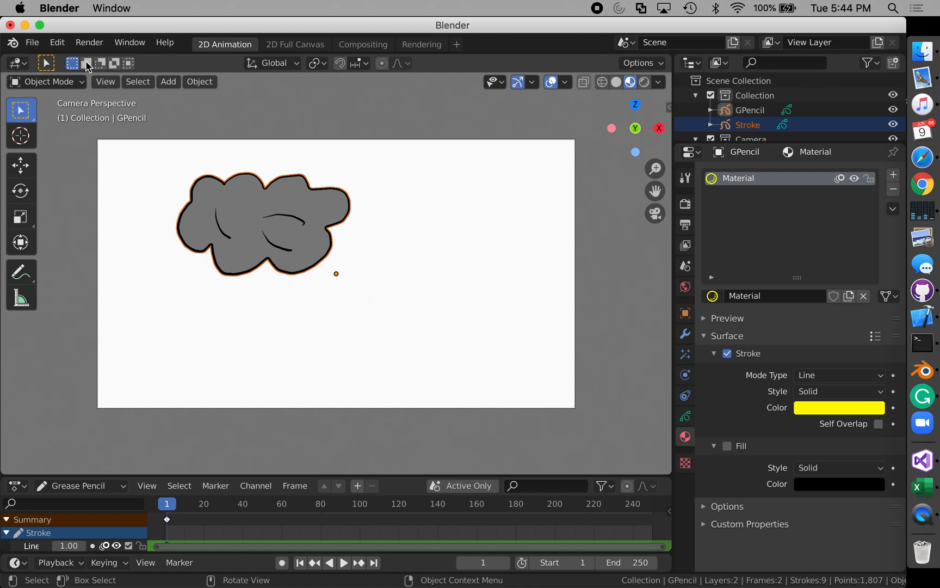
pyautogui.click(79, 82)
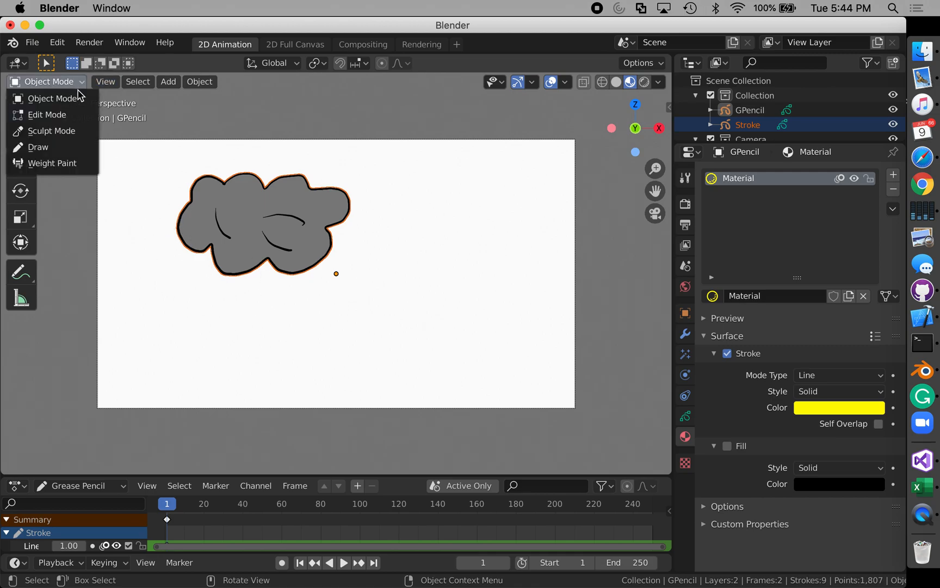
pyautogui.click(71, 150)
# Draw a thin yellow zigzag bolt below the cloud and a thicker one beside it with a 208 px brush radius
pyautogui.moveTo(249, 275); pyautogui.dragTo(240, 338)
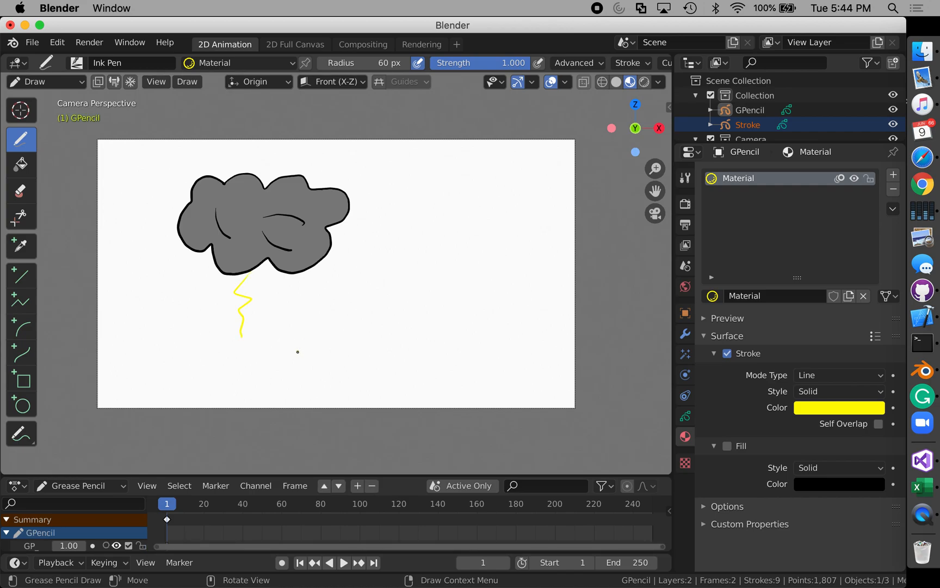
pyautogui.moveTo(367, 63); pyautogui.dragTo(434, 80)
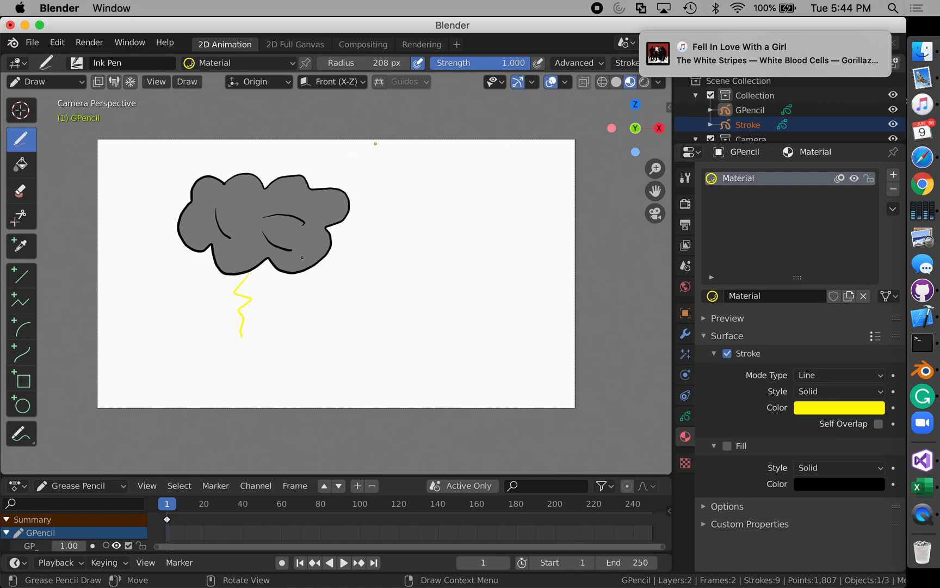
pyautogui.moveTo(274, 267)
pyautogui.mouseDown()
pyautogui.moveTo(266, 296)
pyautogui.moveTo(272, 357)
pyautogui.mouseUp()
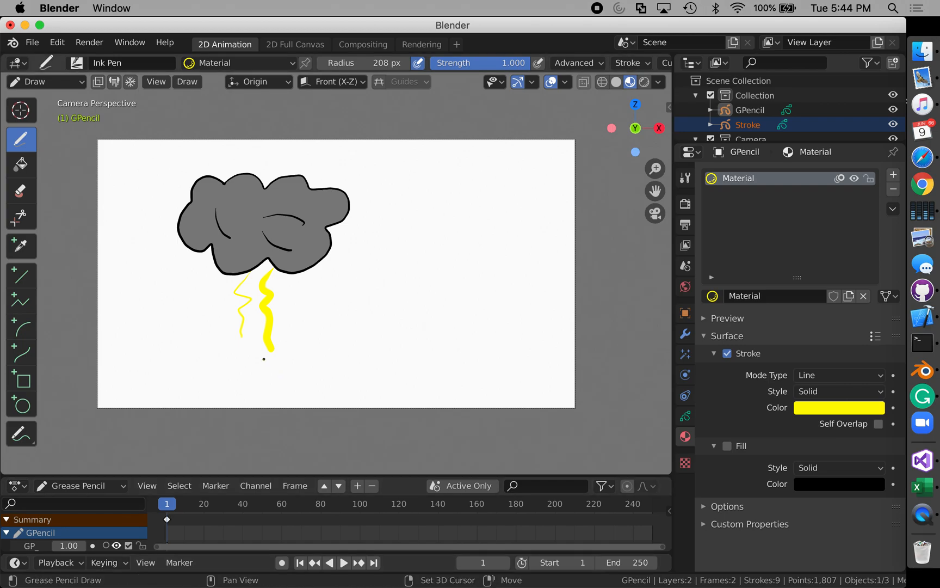
# Switch the viewport shading to Solid
pyautogui.hotkey('shift', 'z')
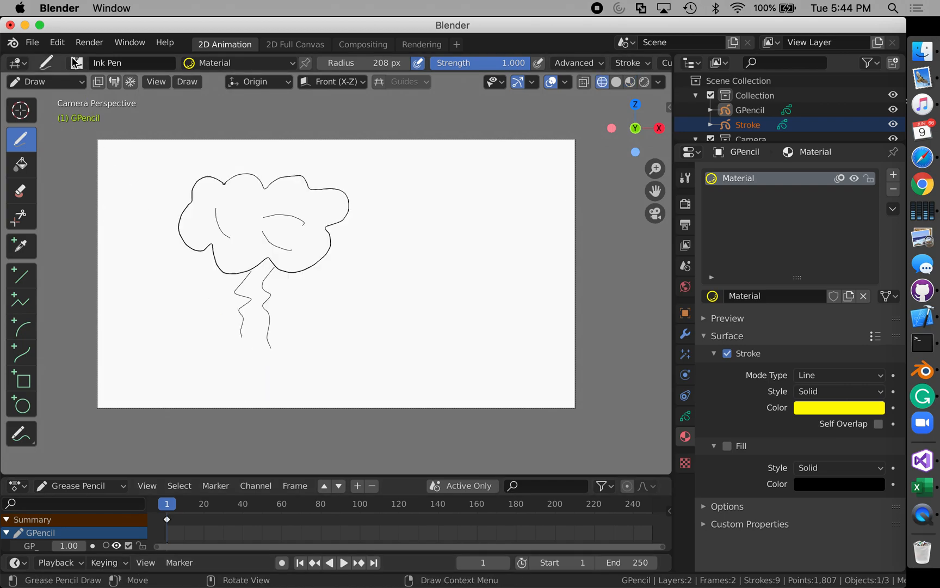
pyautogui.click(57, 42)
pyautogui.click(78, 78)
pyautogui.press('z')
pyautogui.click(464, 244)
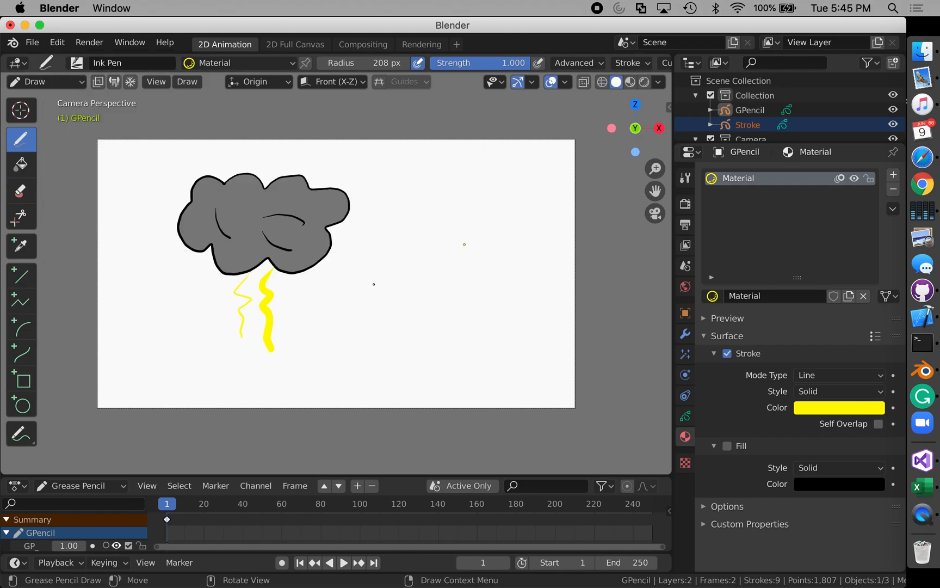
# Undo the two test lightning strokes and the brush radius change
pyautogui.press('ctrl')
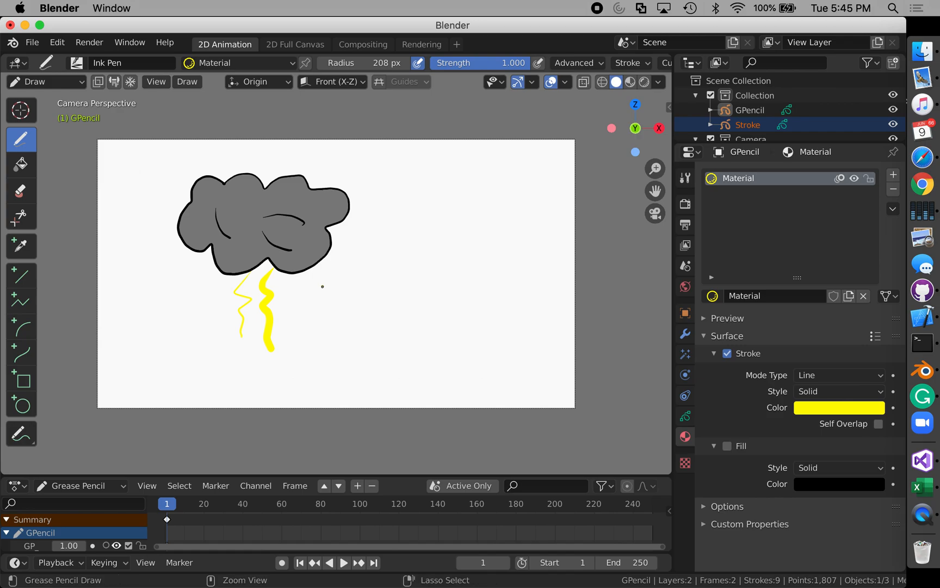
pyautogui.hotkey('ctrl', 'z')
pyautogui.hotkey('ctrl', 'z')
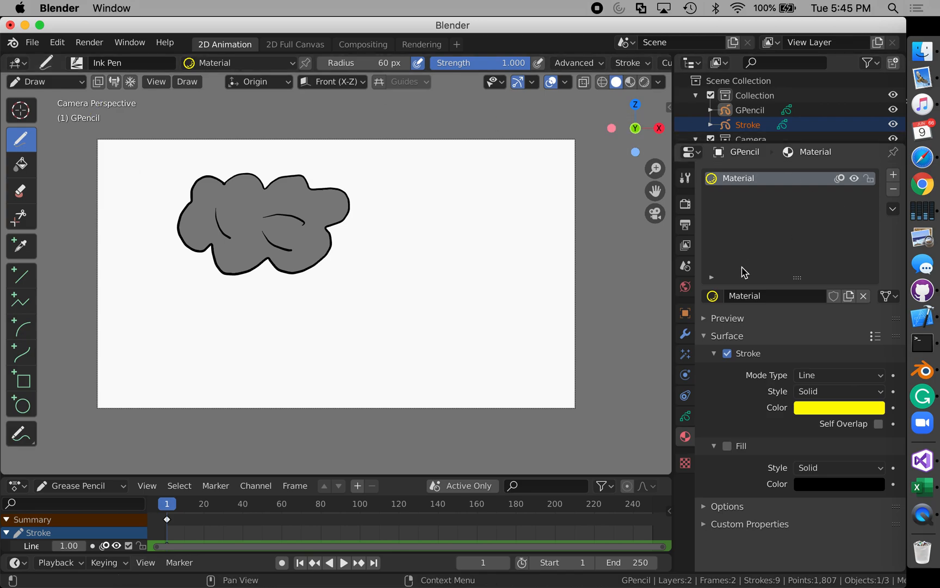
# Set the Grease Pencil object's onion skinning to 2 keyframes before and 2 keyframes after
pyautogui.click(686, 417)
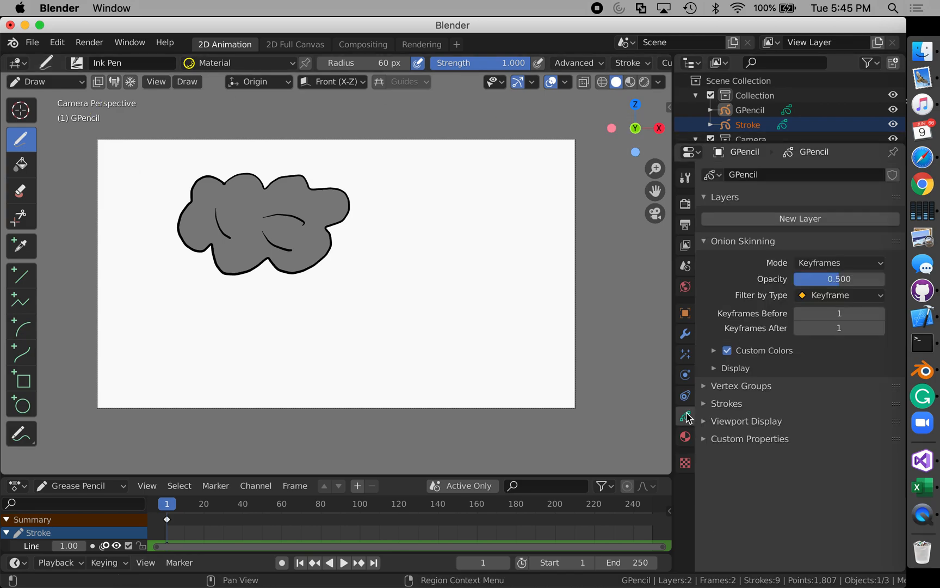
pyautogui.click(880, 314)
pyautogui.click(880, 328)
# Add a new layer named "lighning" to the Grease Pencil object with onion skinning enabled
pyautogui.click(788, 220)
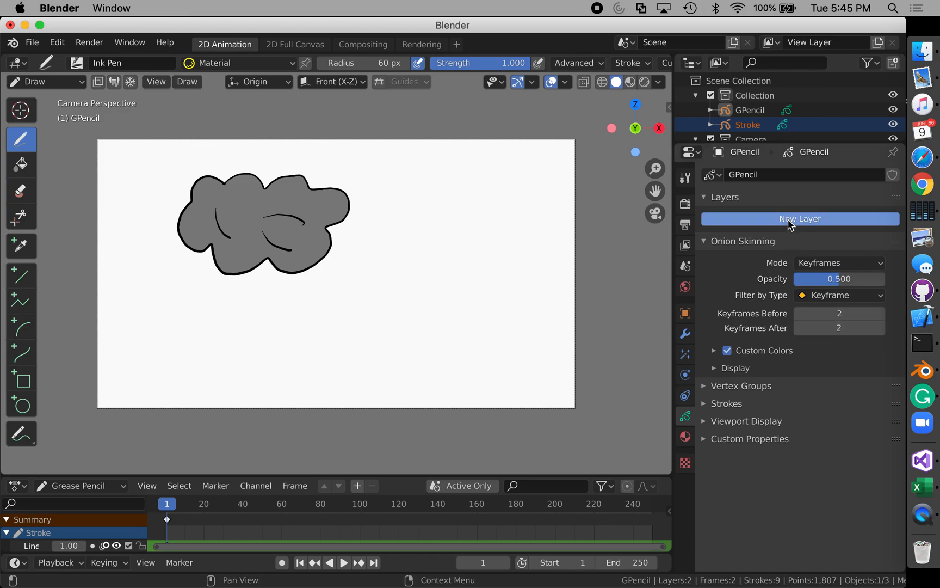
pyautogui.click(841, 222)
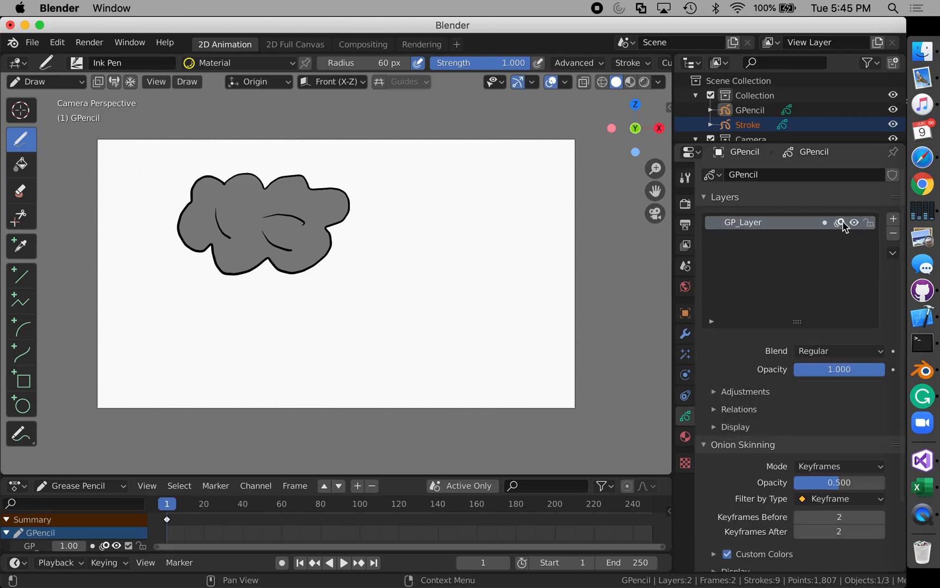
pyautogui.doubleClick(749, 223)
pyautogui.write('li')
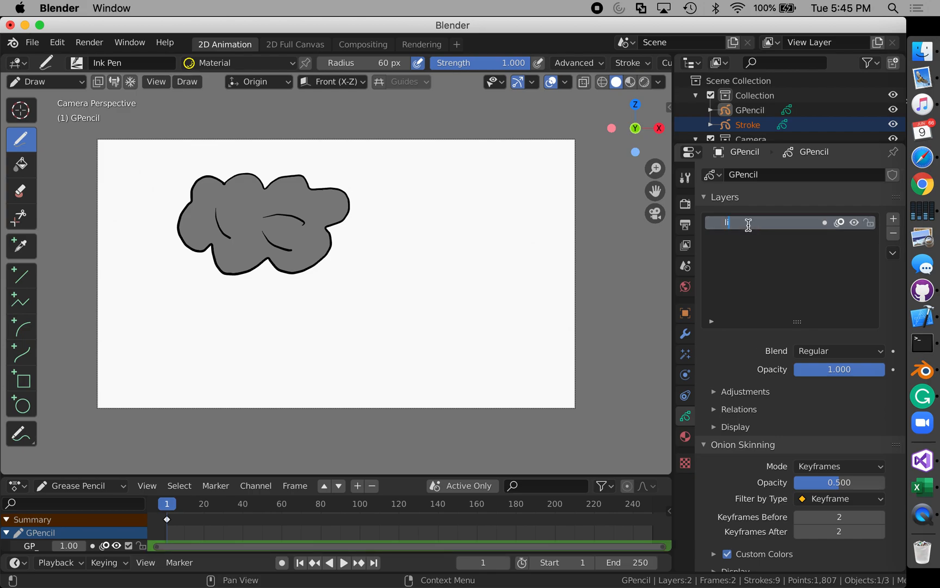
pyautogui.write('ghning')
pyautogui.press('Return')
pyautogui.scroll(-4, 794, 299)
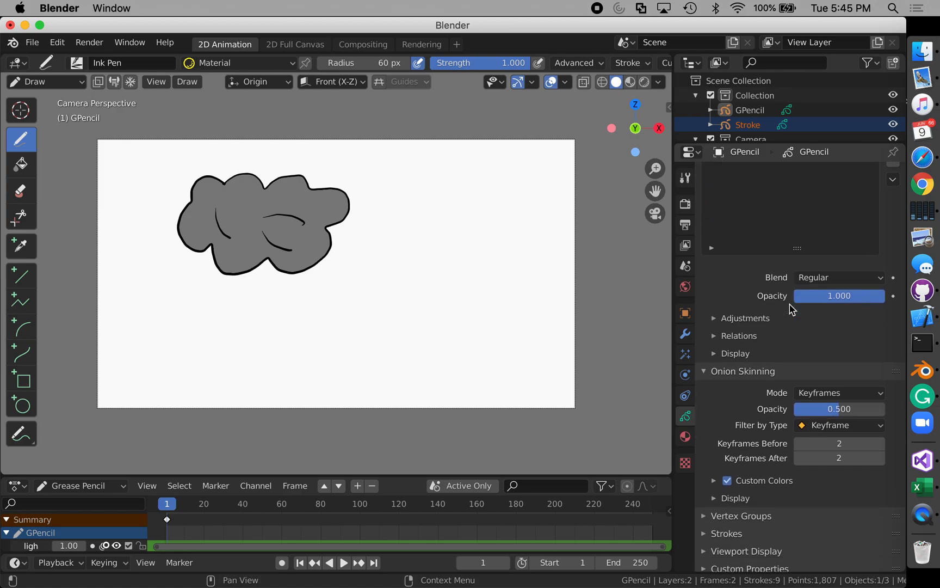
pyautogui.scroll(2, 791, 309)
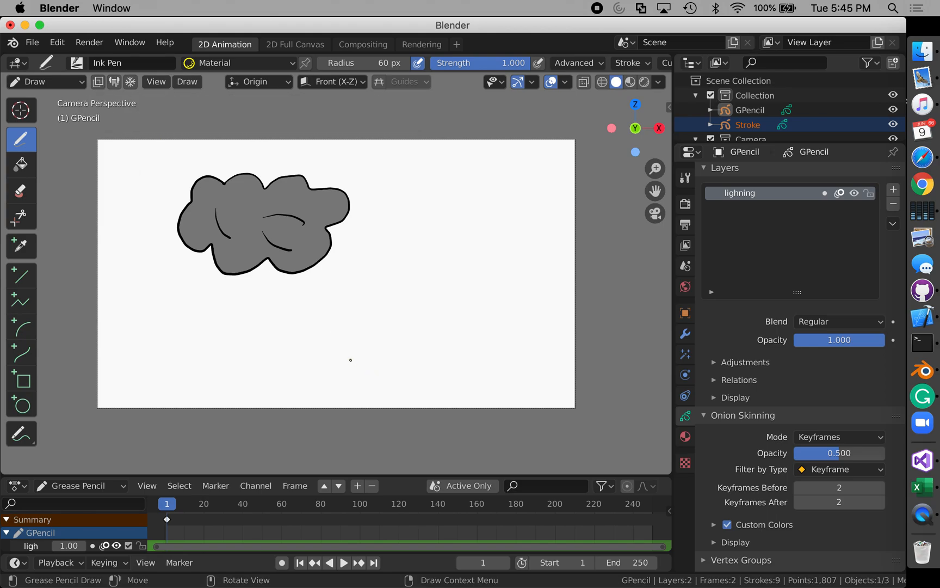
# Set the scene's output frame rate to a custom 12 fps
pyautogui.click(684, 226)
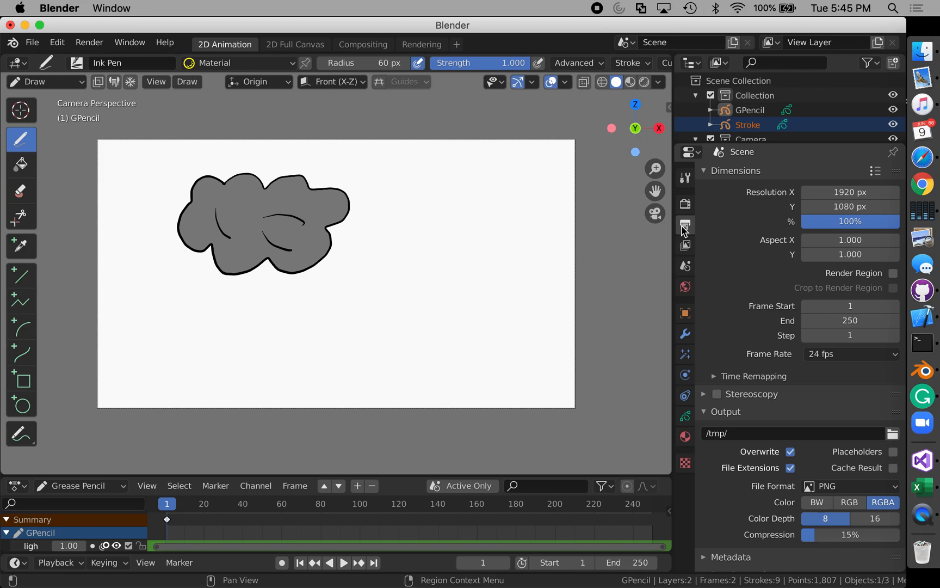
pyautogui.click(857, 356)
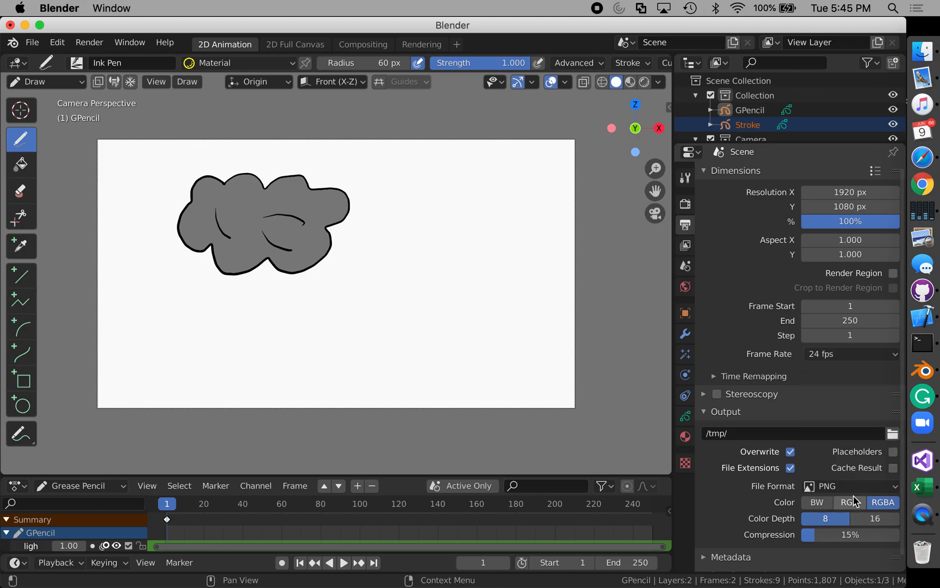
pyautogui.click(827, 355)
pyautogui.click(853, 485)
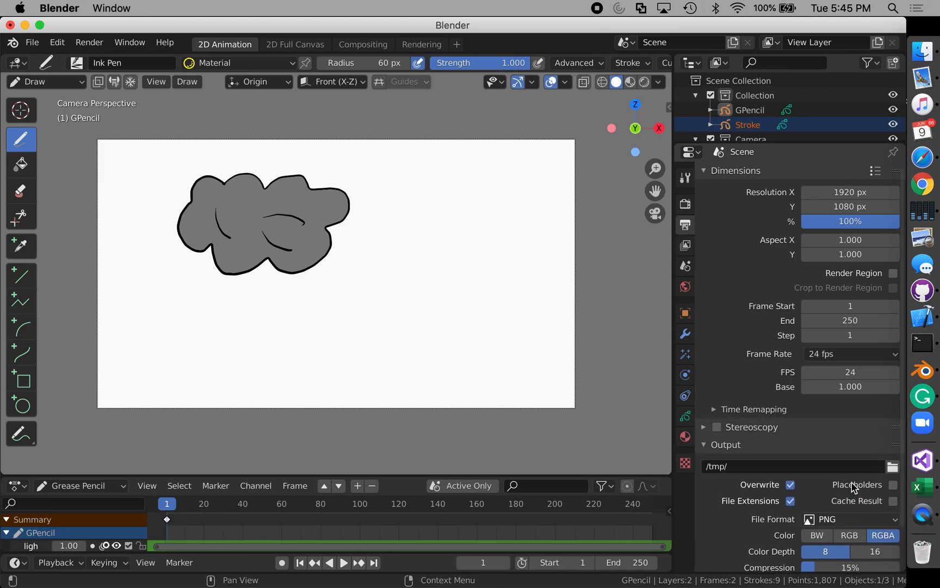
pyautogui.click(832, 374)
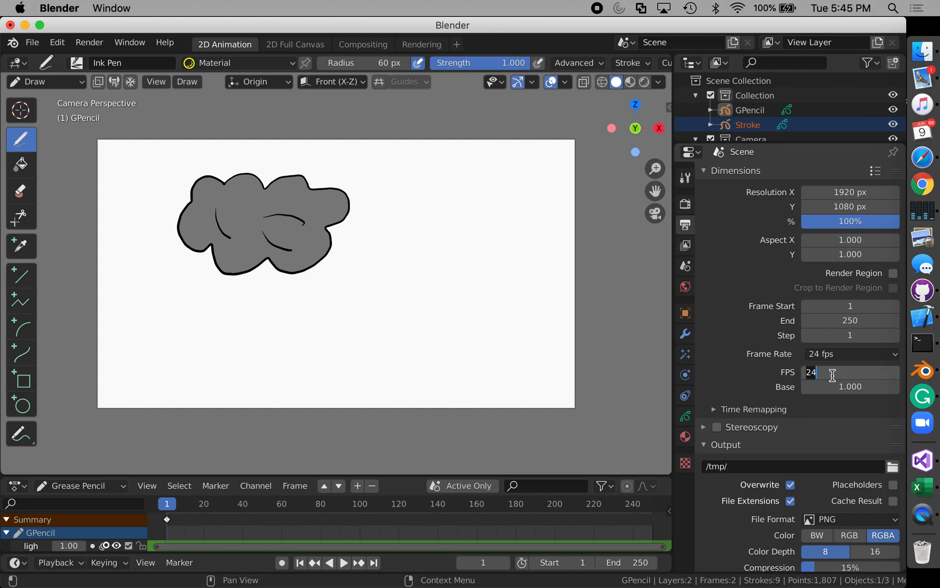
pyautogui.write('12')
pyautogui.press('Return')
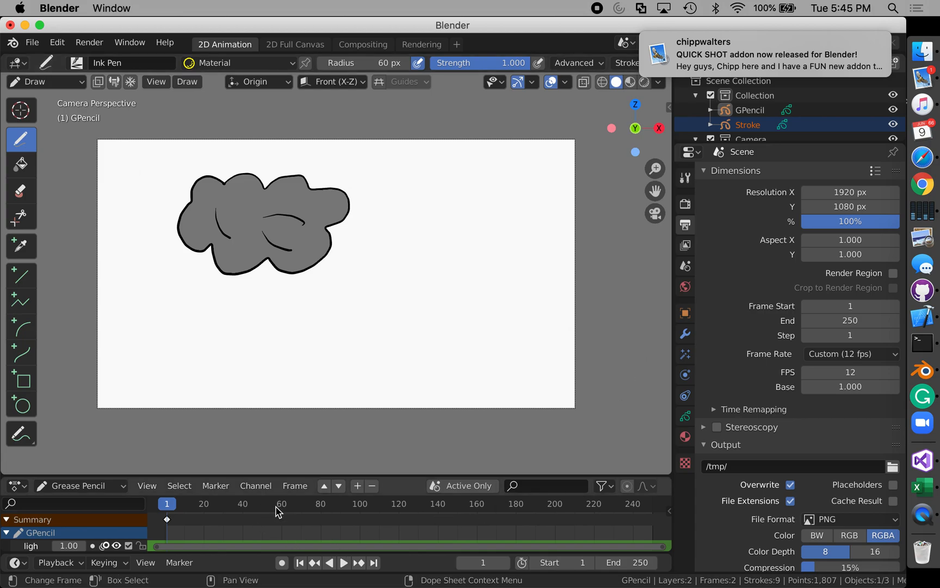
# Move the playhead to frame 7 and set the animation's end frame to 7
pyautogui.click(187, 509)
pyautogui.press('space')
pyautogui.moveTo(185, 503)
pyautogui.mouseDown()
pyautogui.moveTo(187, 517)
pyautogui.moveTo(172, 514)
pyautogui.moveTo(179, 513)
pyautogui.mouseUp()
pyautogui.press('space')
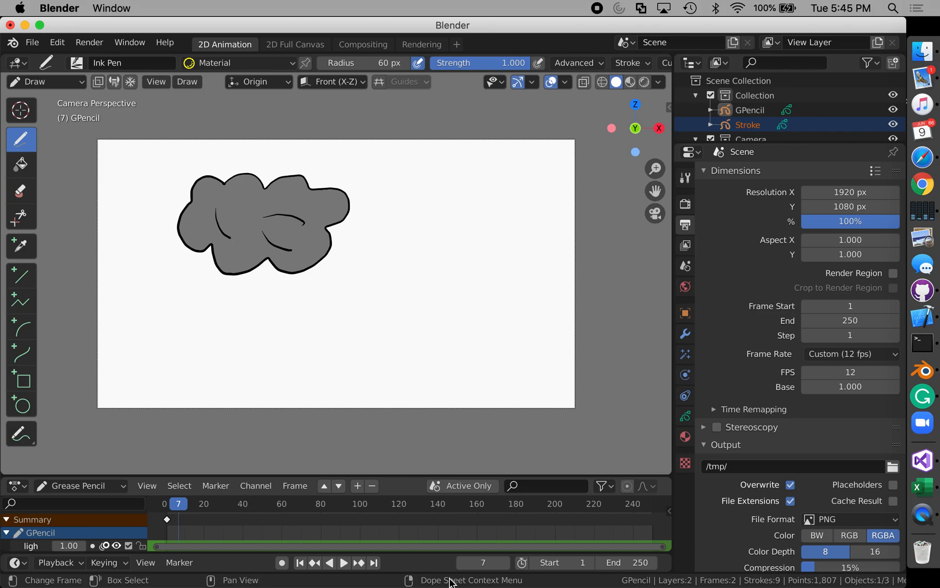
pyautogui.click(626, 563)
pyautogui.write('7')
pyautogui.press('Return')
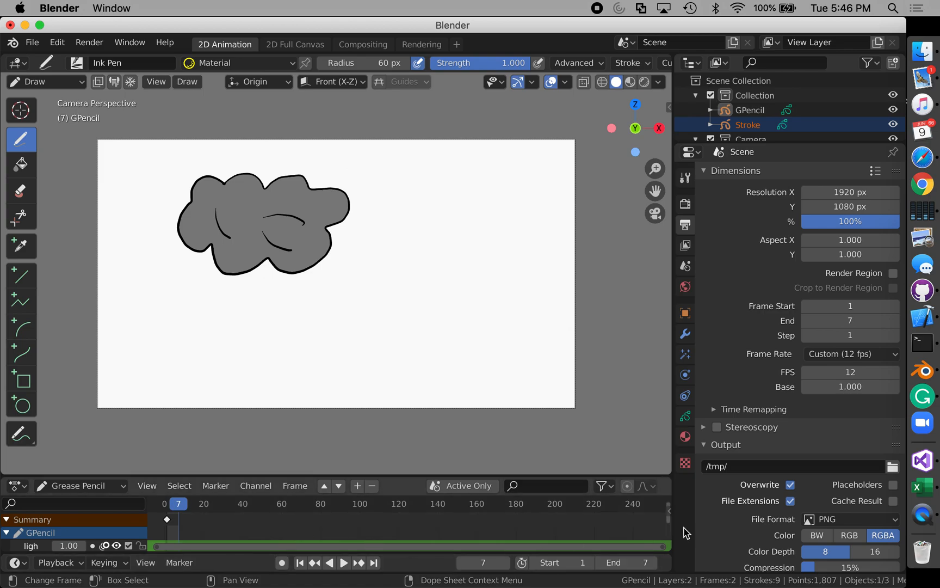
# Starting at frame 1, draw a short yellow zigzag bolt below the cloud on each of frames 1 to 3, extending it downward
pyautogui.moveTo(665, 549); pyautogui.dragTo(163, 567)
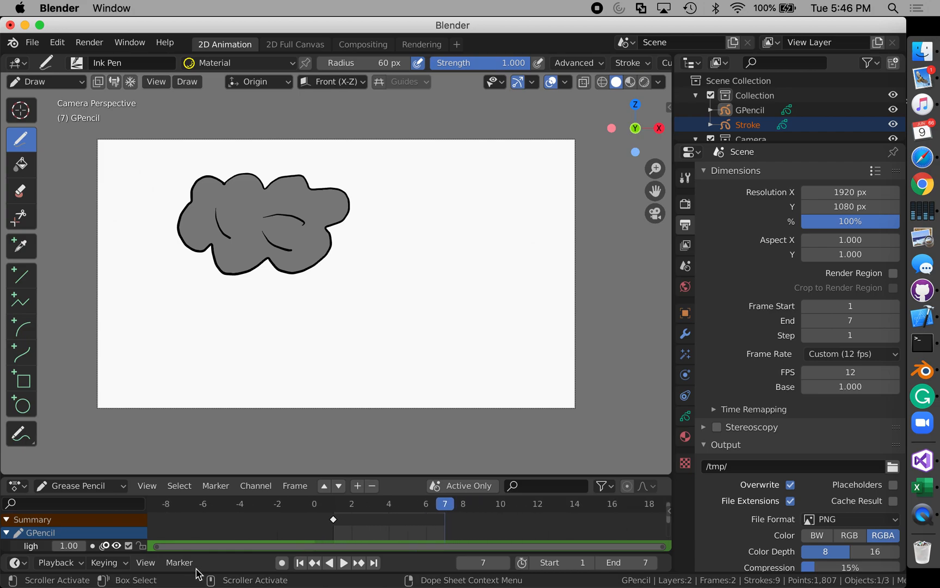
pyautogui.moveTo(337, 500); pyautogui.dragTo(323, 517)
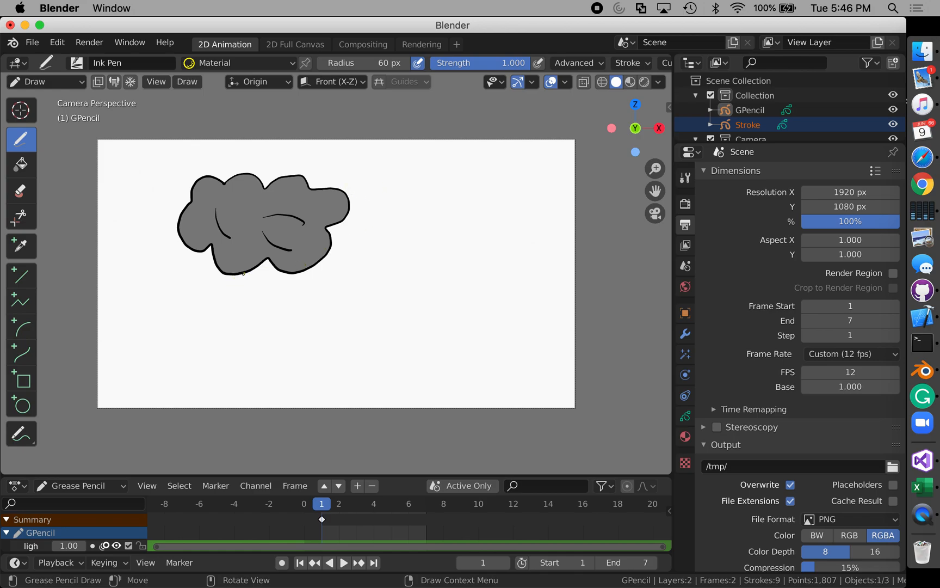
pyautogui.press('Right')
pyautogui.press('i')
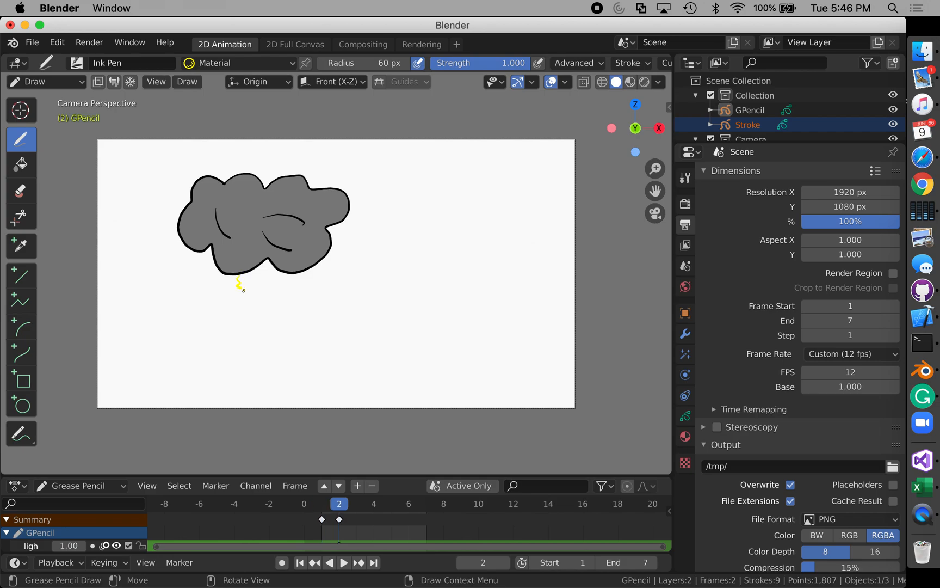
pyautogui.press('Right')
pyautogui.press('i')
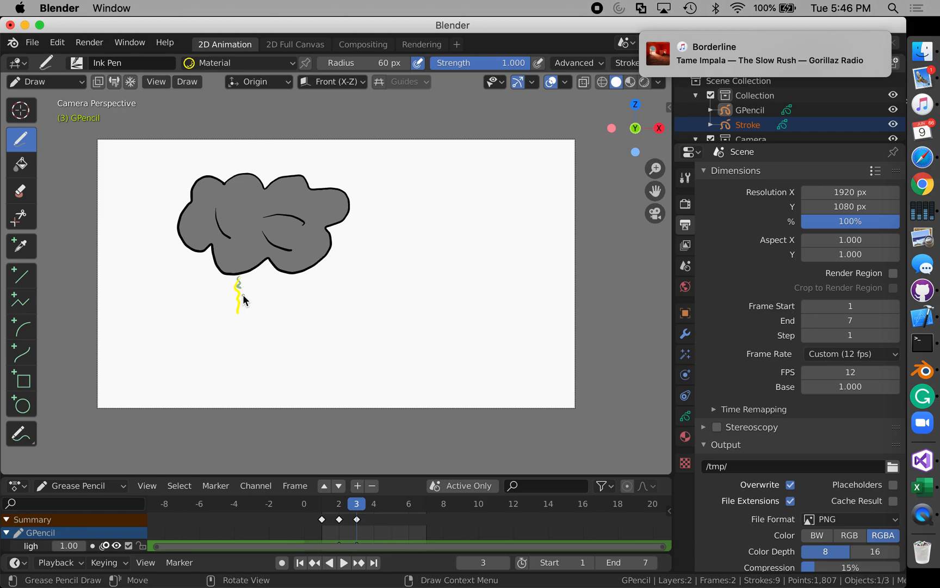
# Draw progressively longer yellow lightning bolts below the cloud on frames 4 and 5
pyautogui.press('Right')
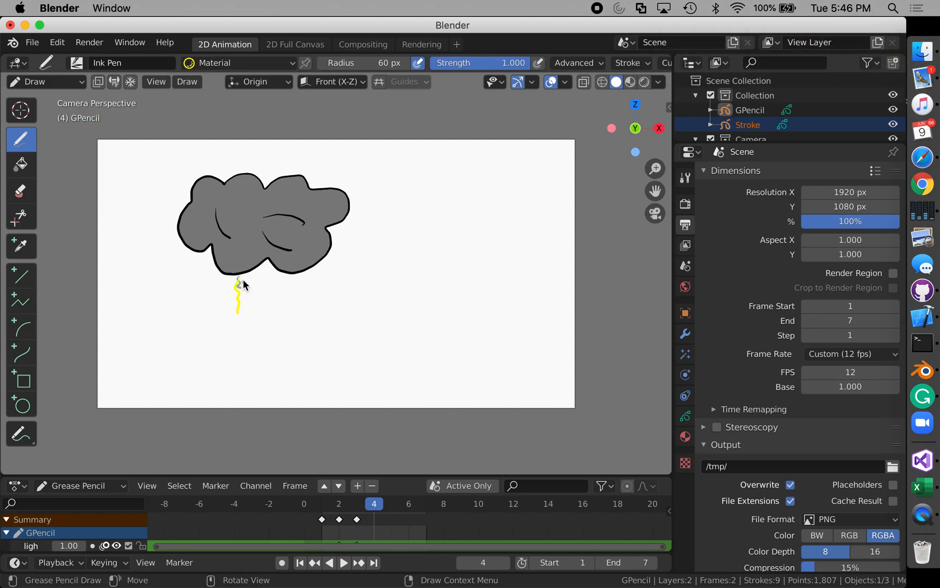
pyautogui.moveTo(240, 279); pyautogui.dragTo(236, 288)
pyautogui.press('Right')
pyautogui.moveTo(240, 336); pyautogui.dragTo(238, 277)
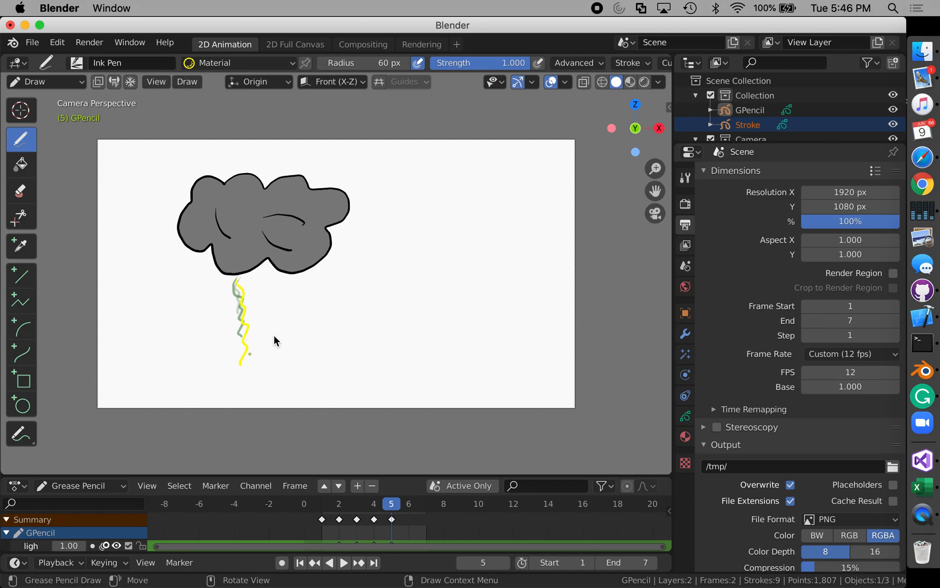
# Draw full-length yellow lightning bolts reaching down to the bottom of the camera frame on frames 6 and 7
pyautogui.press('Right')
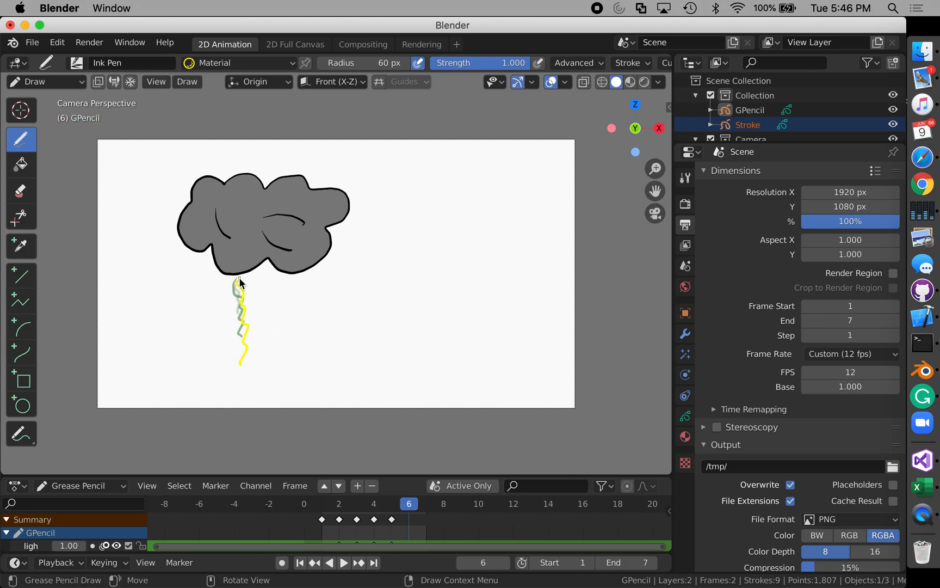
pyautogui.moveTo(241, 282); pyautogui.dragTo(243, 279)
pyautogui.moveTo(248, 396); pyautogui.dragTo(248, 395)
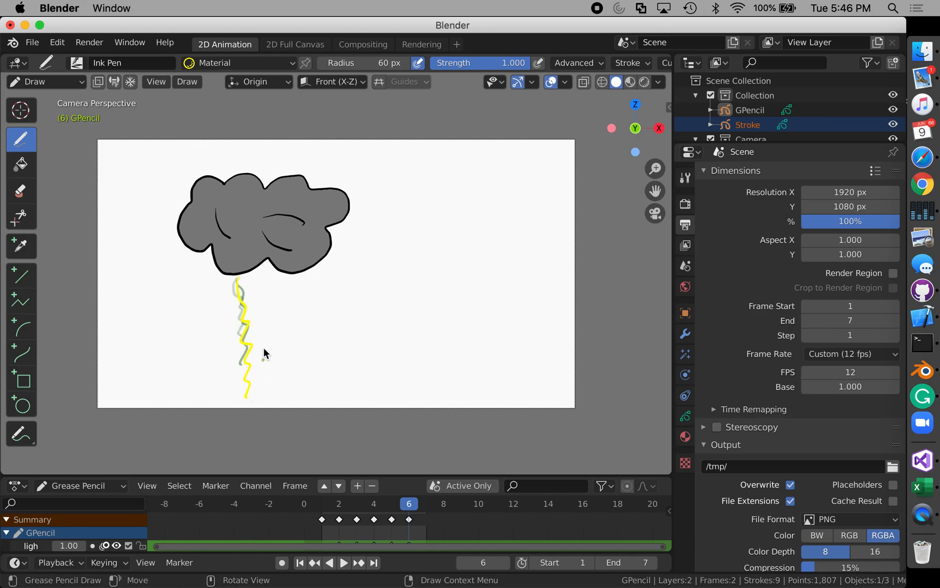
pyautogui.press('Right')
pyautogui.moveTo(239, 284); pyautogui.dragTo(247, 402)
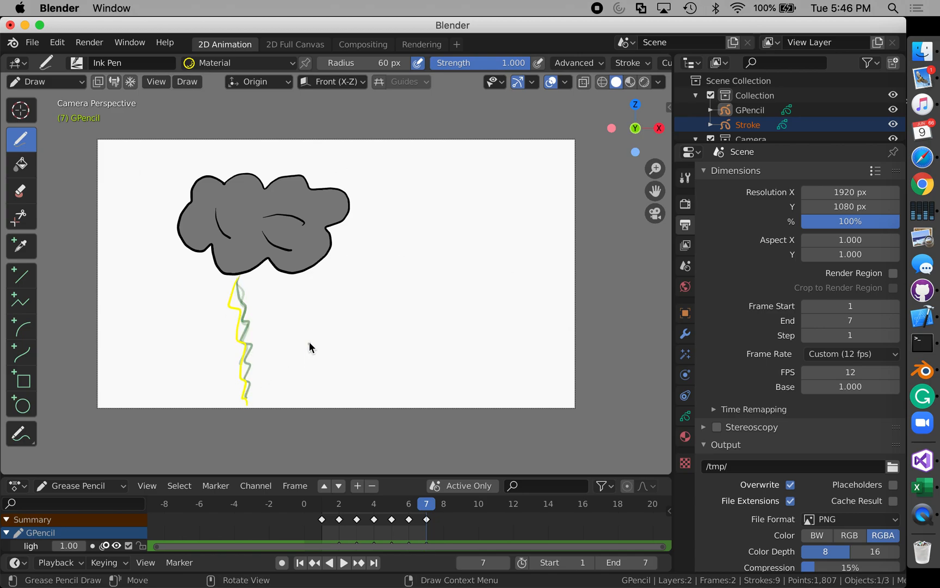
# Play back the lightning animation and return the playhead to frame 1
pyautogui.press('space')
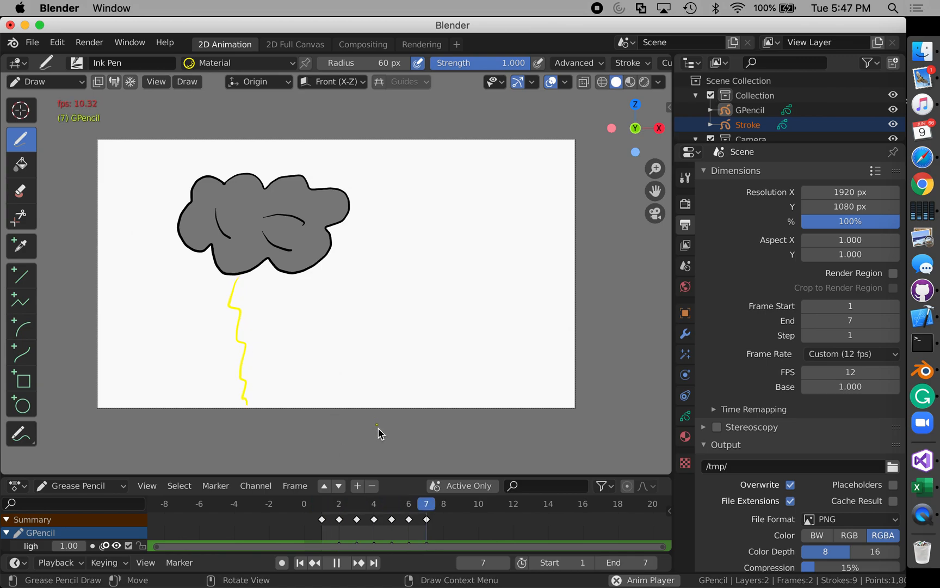
pyautogui.press('space')
pyautogui.moveTo(353, 509); pyautogui.dragTo(324, 516)
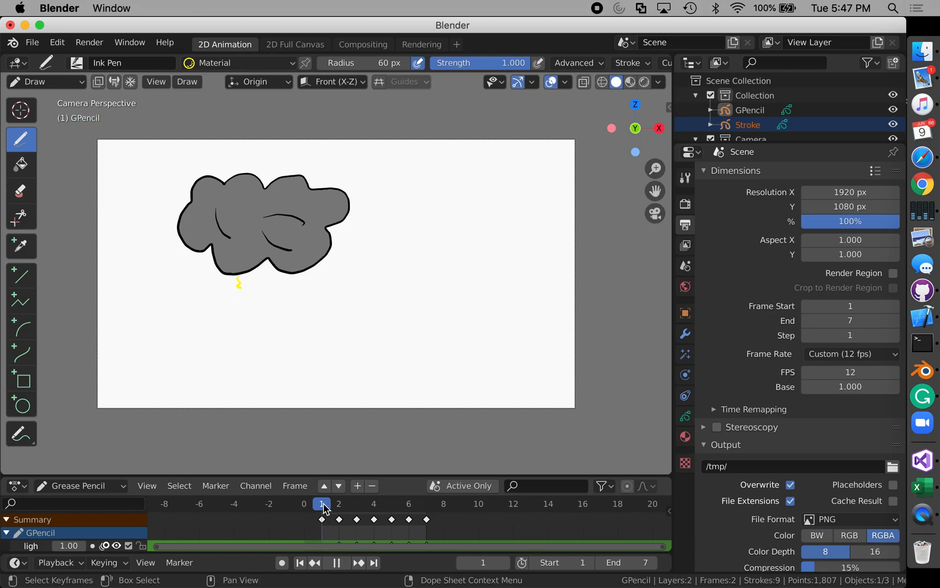
# Delete the lightning keyframes at frames 2, 4 and 6
pyautogui.click(339, 520)
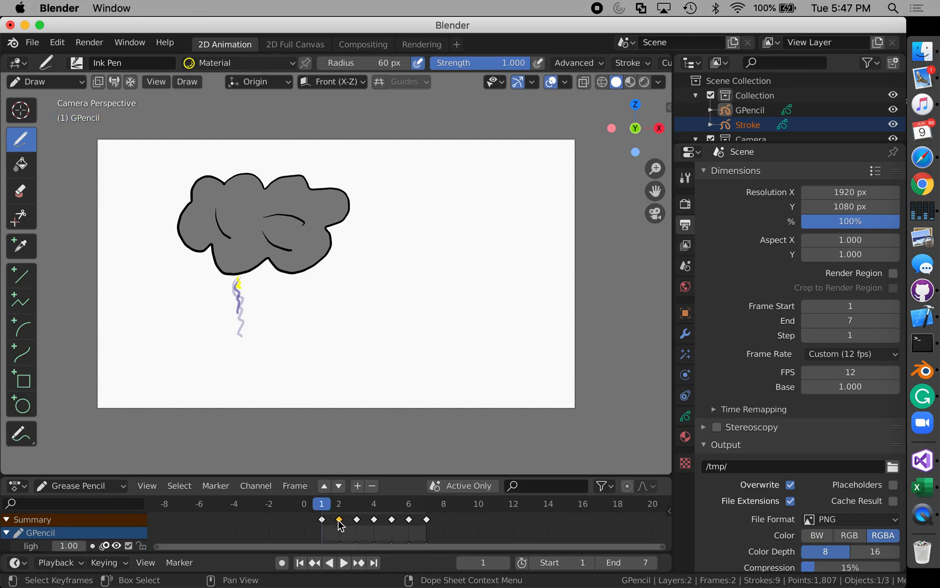
pyautogui.keyDown('shift'); pyautogui.click(374, 519); pyautogui.keyUp('shift')
pyautogui.keyDown('shift'); pyautogui.click(409, 519); pyautogui.keyUp('shift')
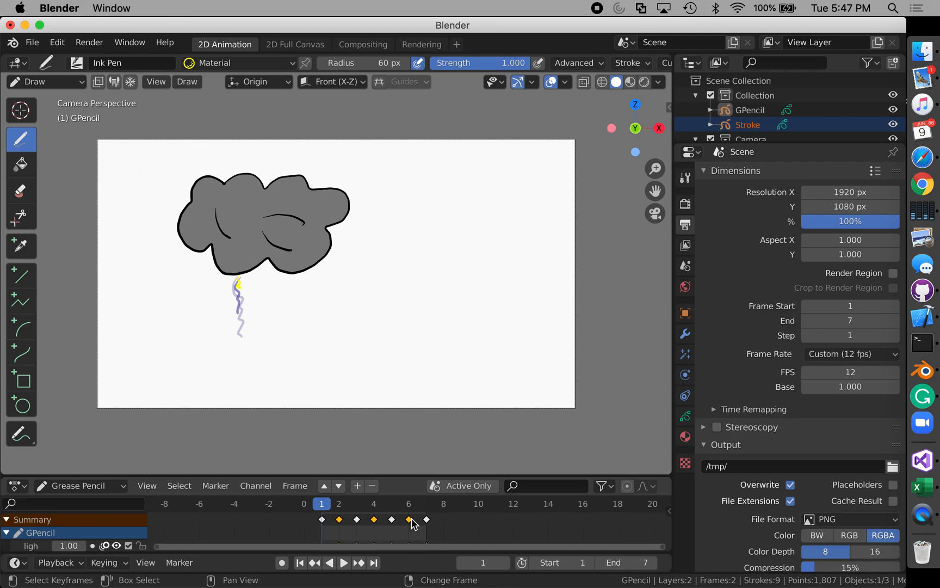
pyautogui.press('x')
pyautogui.click(411, 519)
# Scale the four remaining lightning keyframes in time so they sit on consecutive frames 1 to 4
pyautogui.click(357, 520)
pyautogui.keyDown('shift'); pyautogui.click(427, 519); pyautogui.keyUp('shift')
pyautogui.keyDown('shift'); pyautogui.click(391, 519); pyautogui.keyUp('shift')
pyautogui.keyDown('shift'); pyautogui.click(322, 520); pyautogui.keyUp('shift')
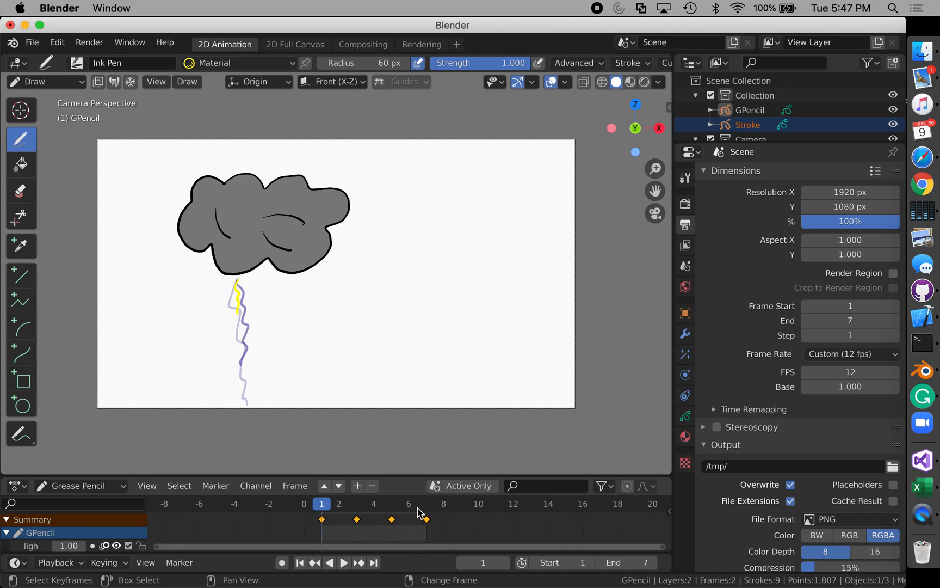
pyautogui.press('s')
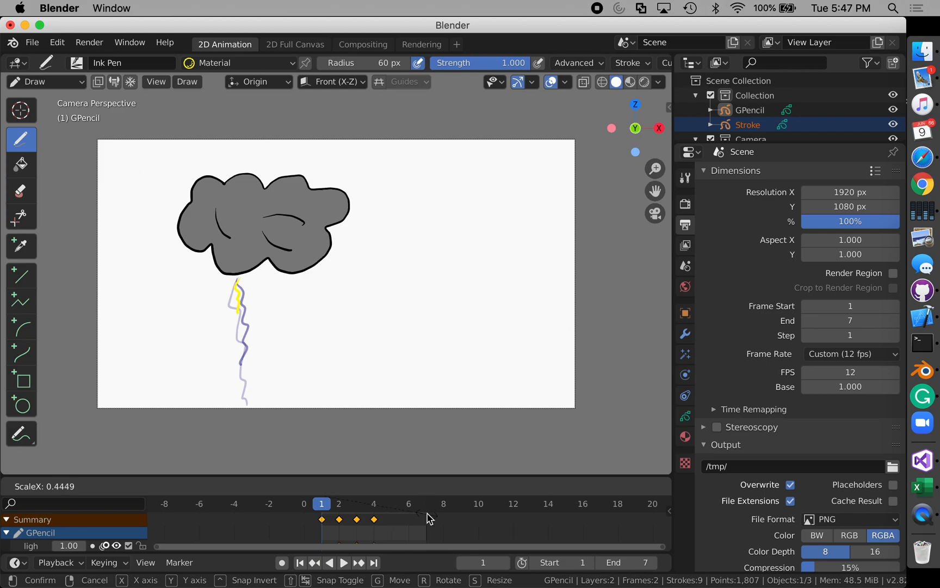
pyautogui.click(429, 516)
# Play back the shortened lightning animation and return the playhead to frame 1
pyautogui.press('space')
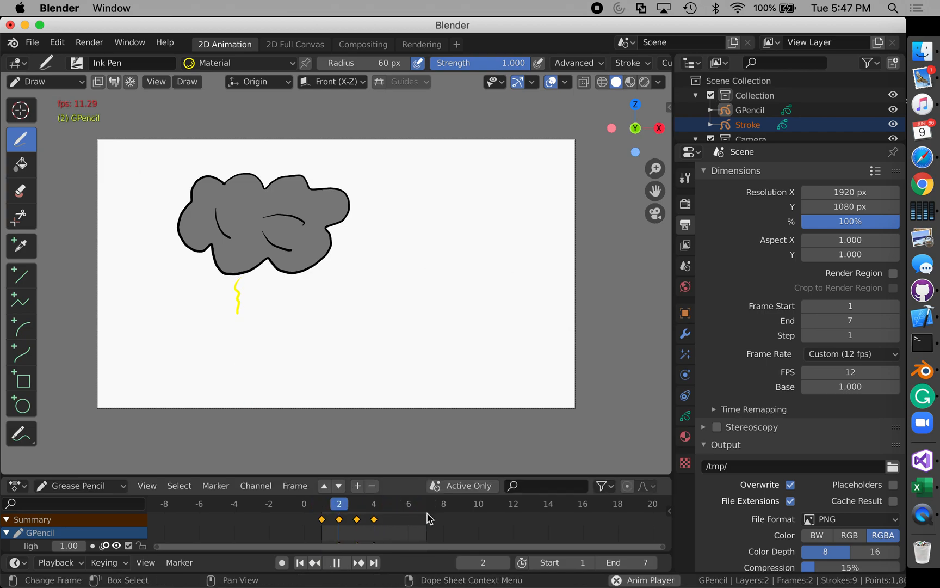
pyautogui.press('Escape')
pyautogui.click(322, 504)
pyautogui.press('space')
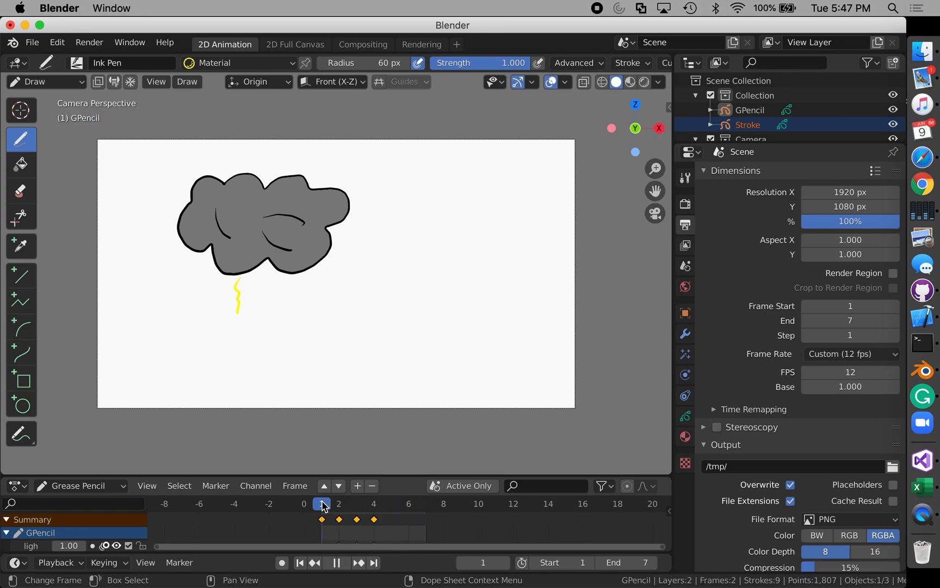
# Move all four lightning keyframes one frame later so they occupy frames 2 to 5
pyautogui.keyDown('shift'); pyautogui.click(338, 520); pyautogui.keyUp('shift')
pyautogui.keyDown('shift'); pyautogui.click(357, 520); pyautogui.keyUp('shift')
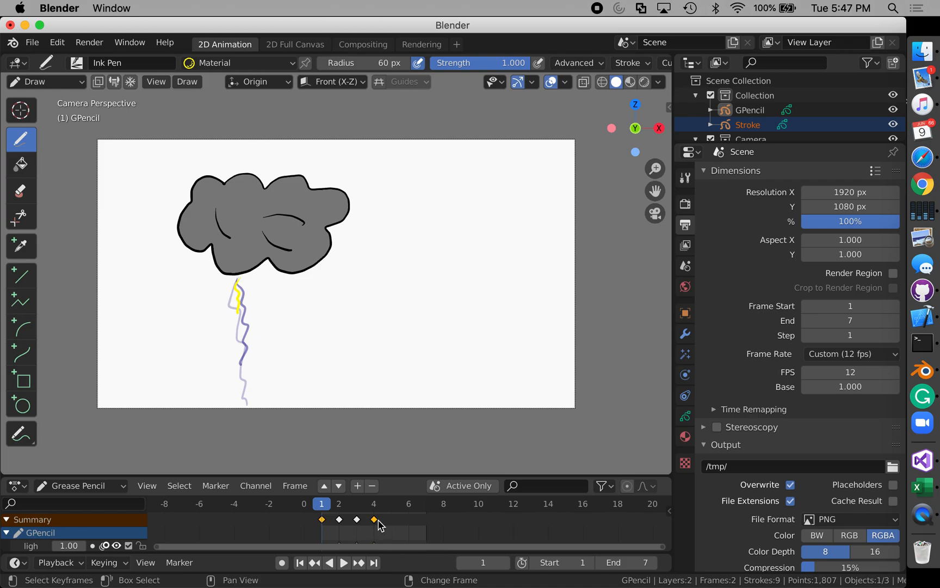
pyautogui.keyDown('shift'); pyautogui.click(375, 520); pyautogui.keyUp('shift')
pyautogui.keyDown('shift'); pyautogui.click(358, 520); pyautogui.keyUp('shift')
pyautogui.keyDown('shift'); pyautogui.click(340, 520); pyautogui.keyUp('shift')
pyautogui.press('g')
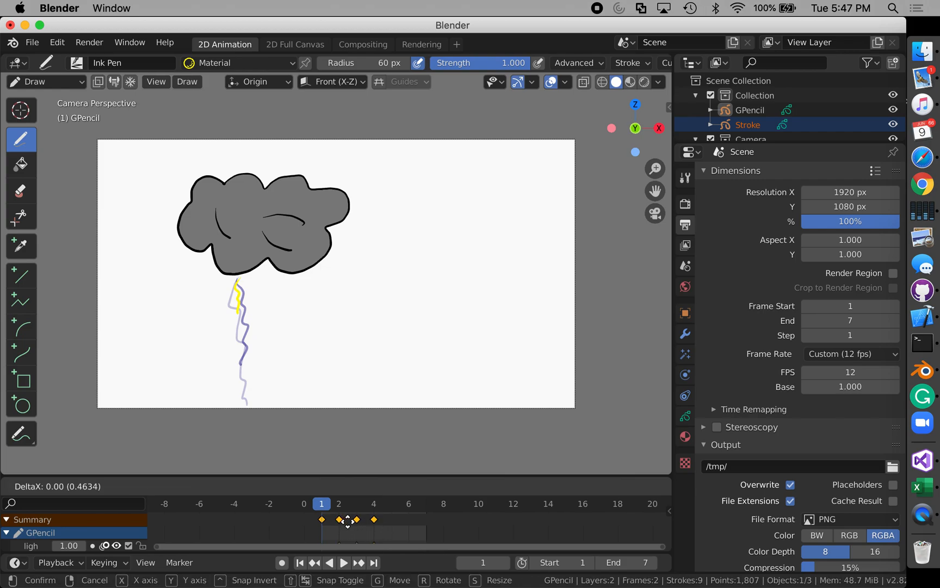
pyautogui.click(354, 520)
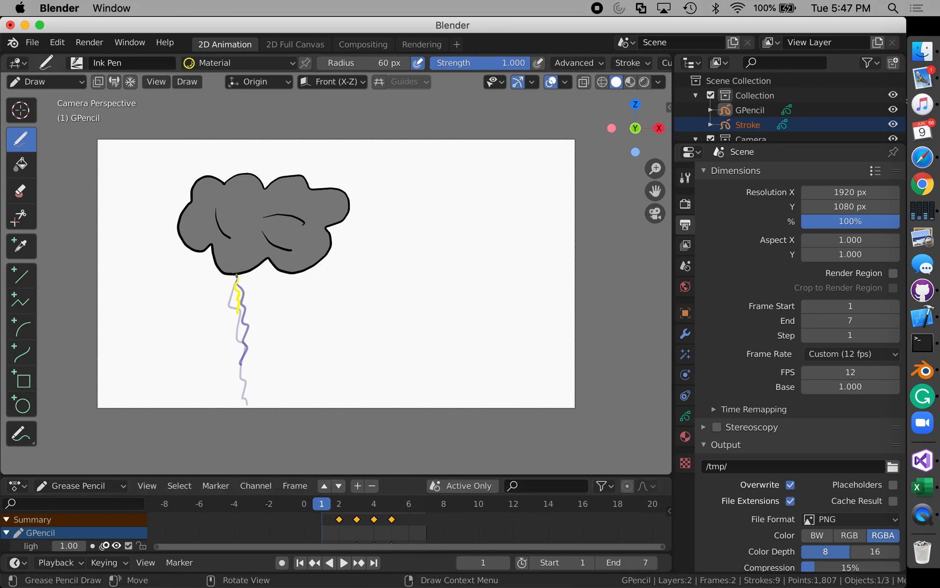
# Draw a tiny yellow spark just below the cloud on frame 1 and play back the animation
pyautogui.click(236, 277)
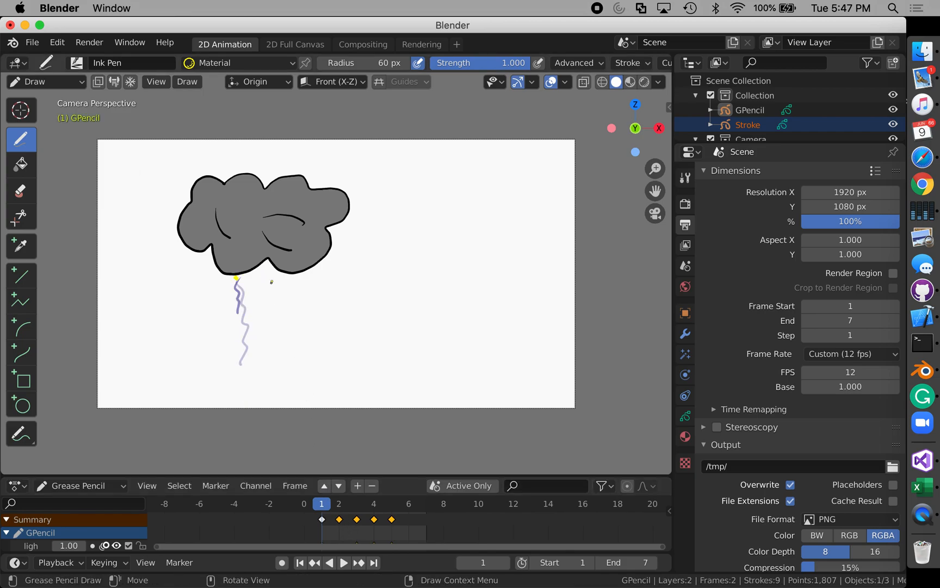
pyautogui.press('space')
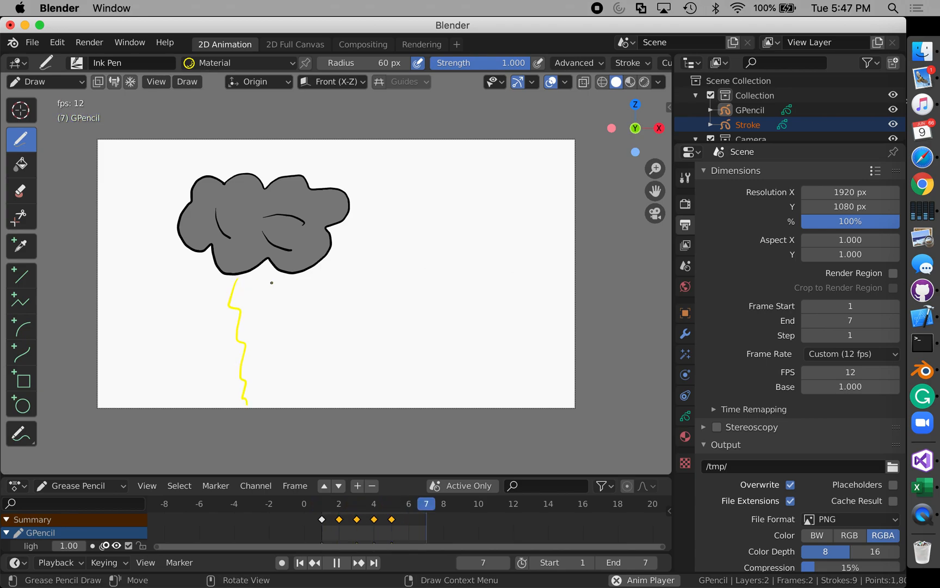
pyautogui.press('space')
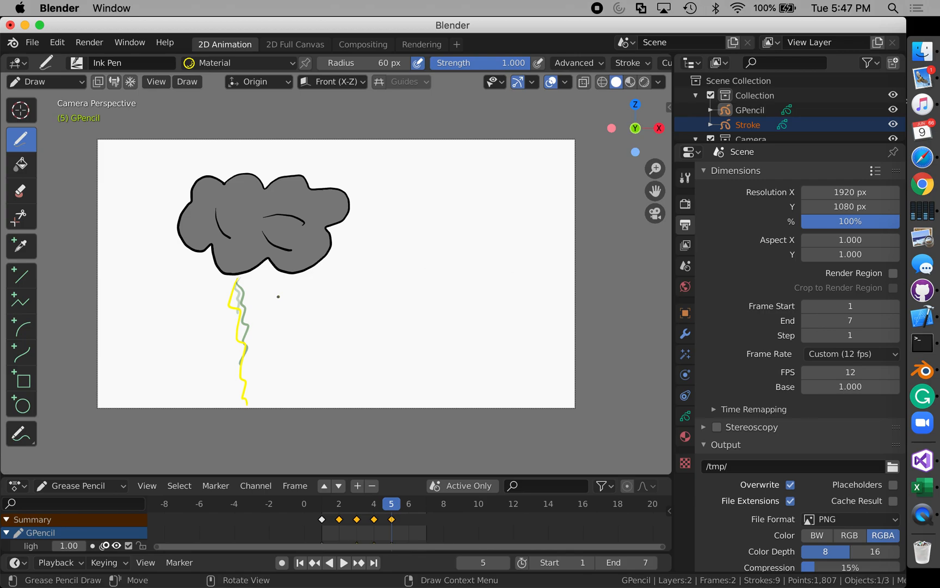
# Draw full-length yellow zigzag bolts from the cloud to the bottom of the camera frame on frames 6 and 7
pyautogui.press('Right')
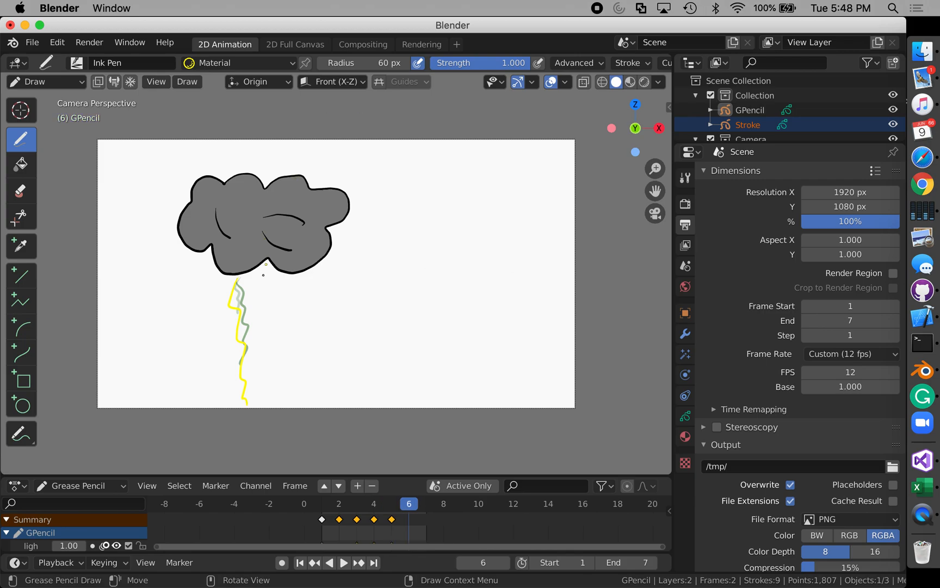
pyautogui.moveTo(238, 278); pyautogui.dragTo(232, 291)
pyautogui.moveTo(241, 335); pyautogui.dragTo(250, 362)
pyautogui.press('super+z')
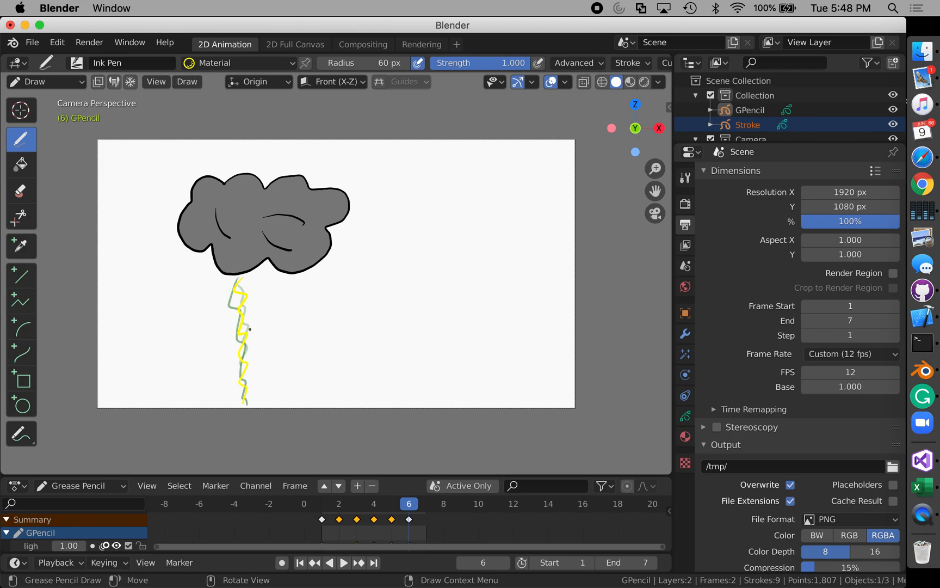
pyautogui.press('Right')
pyautogui.moveTo(247, 275); pyautogui.dragTo(243, 350)
pyautogui.moveTo(243, 396); pyautogui.dragTo(243, 402)
# Draw a differently shaped full-length yellow bolt below the cloud on each of frames 8, 9 and 10
pyautogui.press('Right')
pyautogui.moveTo(242, 276); pyautogui.dragTo(246, 396)
pyautogui.press('Right')
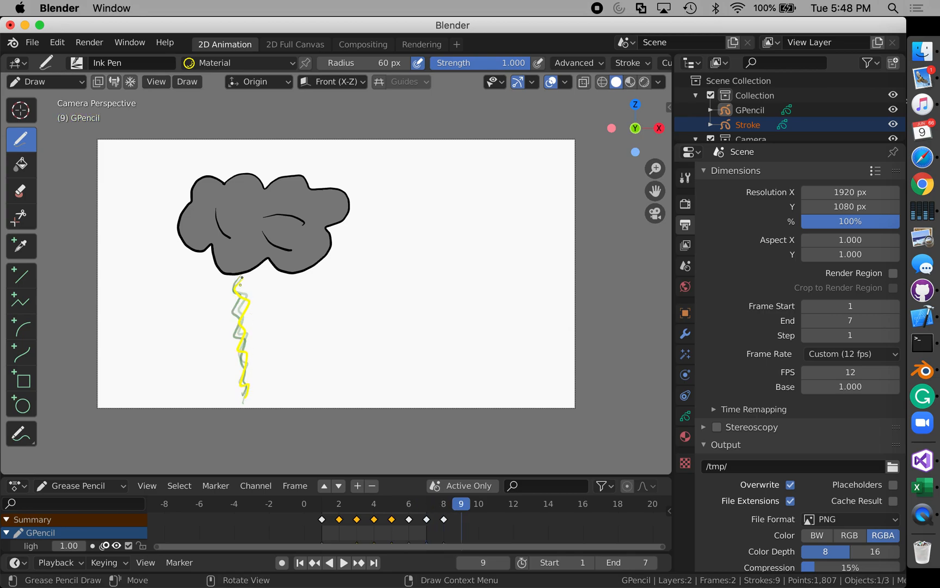
pyautogui.moveTo(244, 273)
pyautogui.mouseDown()
pyautogui.moveTo(233, 297)
pyautogui.moveTo(244, 403)
pyautogui.mouseUp()
pyautogui.press('Right')
pyautogui.moveTo(245, 278); pyautogui.dragTo(247, 406)
# Draw new variations of the full-length yellow bolt on frames 11, 12 and 13
pyautogui.press('Right')
pyautogui.moveTo(244, 279); pyautogui.dragTo(247, 404)
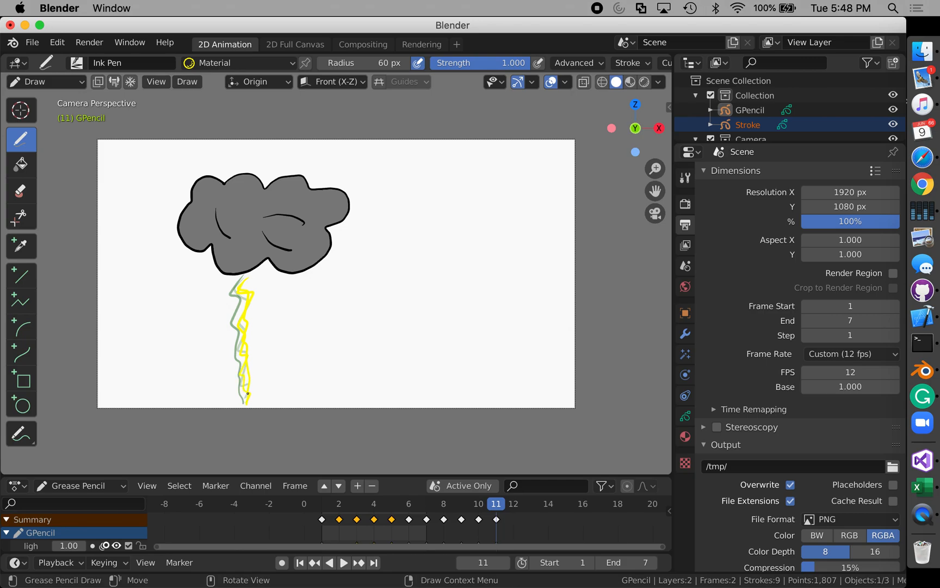
pyautogui.press('Right')
pyautogui.moveTo(243, 278); pyautogui.dragTo(243, 405)
pyautogui.press('Right')
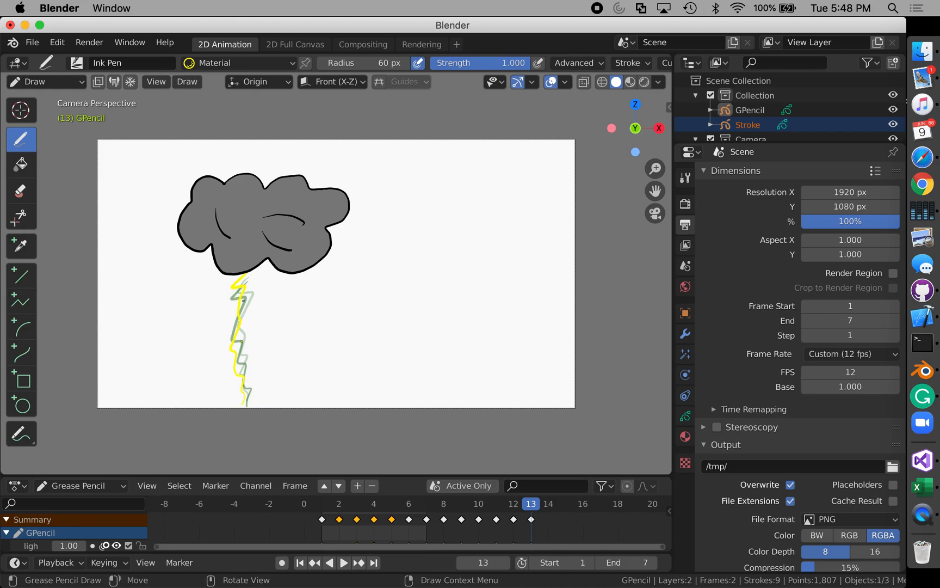
# Draw full-length yellow bolts below the cloud on frames 14 and 15
pyautogui.press('Right')
pyautogui.moveTo(242, 276); pyautogui.dragTo(244, 405)
pyautogui.press('Right')
pyautogui.moveTo(246, 278); pyautogui.dragTo(239, 404)
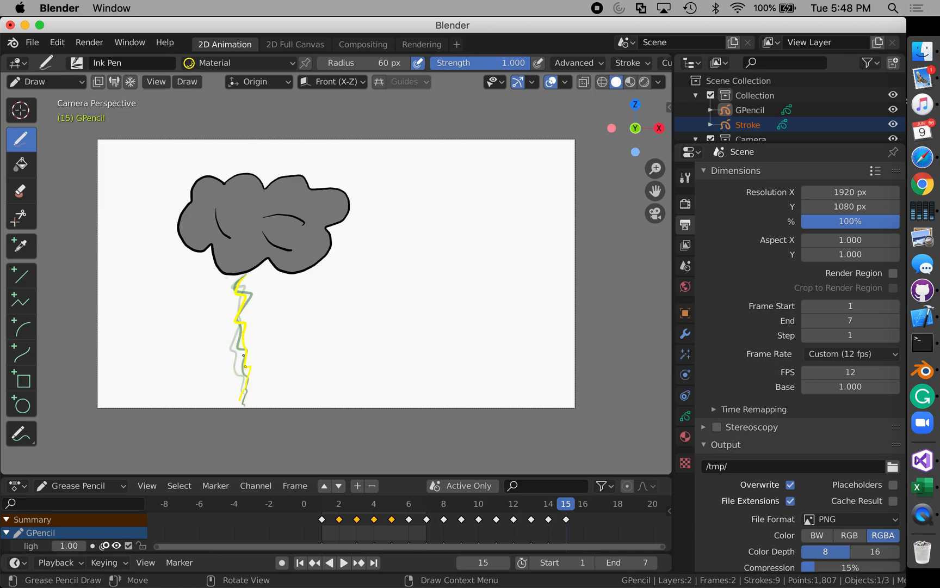
# Draw progressively shorter yellow bolts on frames 16 to 18, each starting lower and ending at the bottom of the camera frame
pyautogui.press('Right')
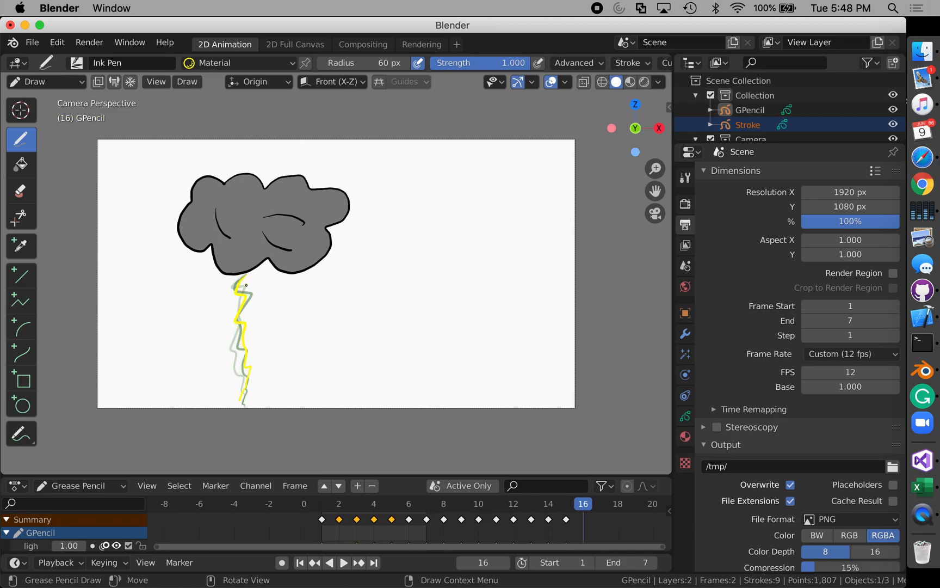
pyautogui.moveTo(243, 287)
pyautogui.mouseDown()
pyautogui.moveTo(234, 336)
pyautogui.moveTo(242, 403)
pyautogui.mouseUp()
pyautogui.press('Right')
pyautogui.moveTo(244, 291); pyautogui.dragTo(243, 403)
pyautogui.press('Right')
pyautogui.moveTo(237, 326); pyautogui.dragTo(250, 400)
# Draw a tiny last remnant of the bolt at the bottom of the camera frame on frame 19, leaving frame 20 empty
pyautogui.press('Right')
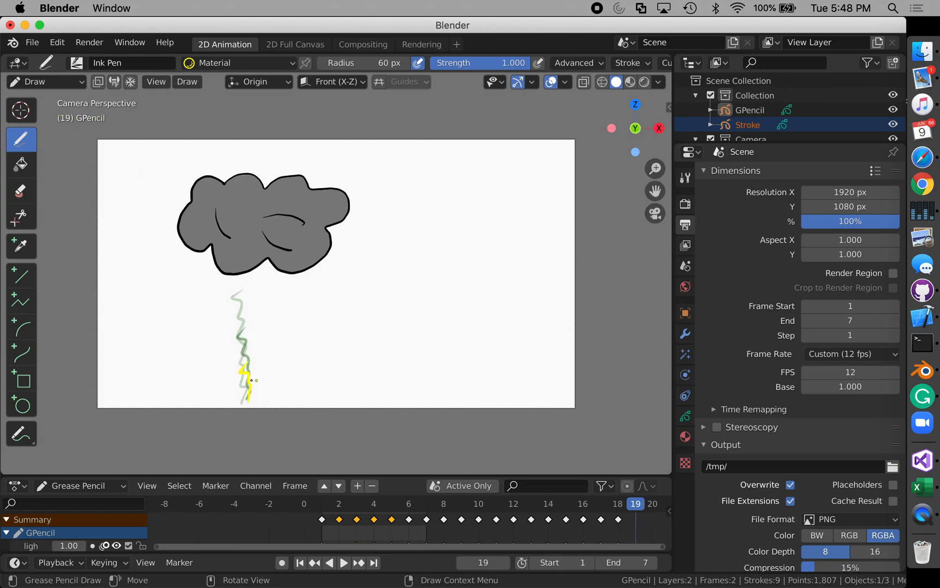
pyautogui.press('Right')
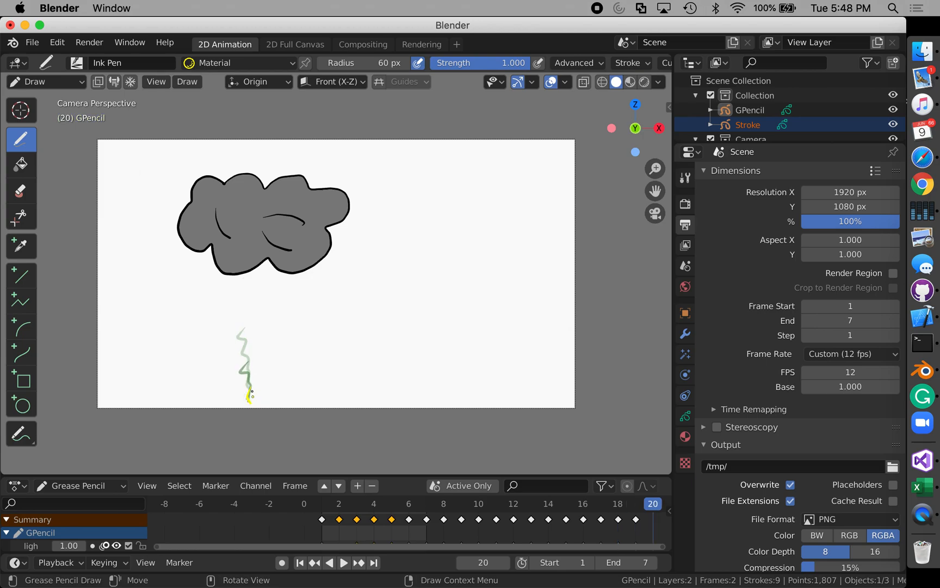
pyautogui.moveTo(250, 398); pyautogui.dragTo(251, 401)
pyautogui.press('Right')
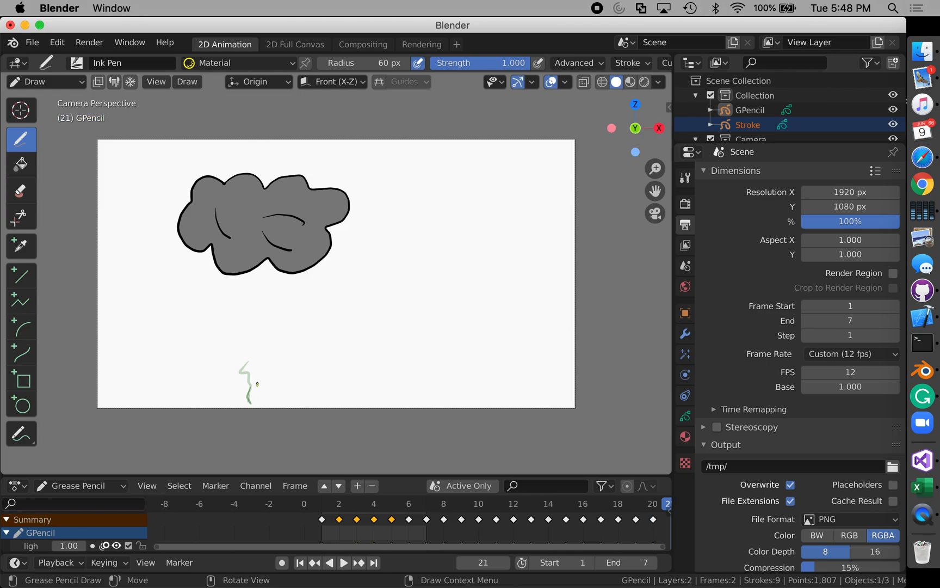
# Set the animation's end frame to 21
pyautogui.press('Right')
pyautogui.press('Left')
pyautogui.press('Left')
pyautogui.scroll(-2, 541, 517)
pyautogui.moveTo(625, 562)
pyautogui.mouseDown()
pyautogui.moveTo(670, 562)
pyautogui.moveTo(638, 562)
pyautogui.mouseUp()
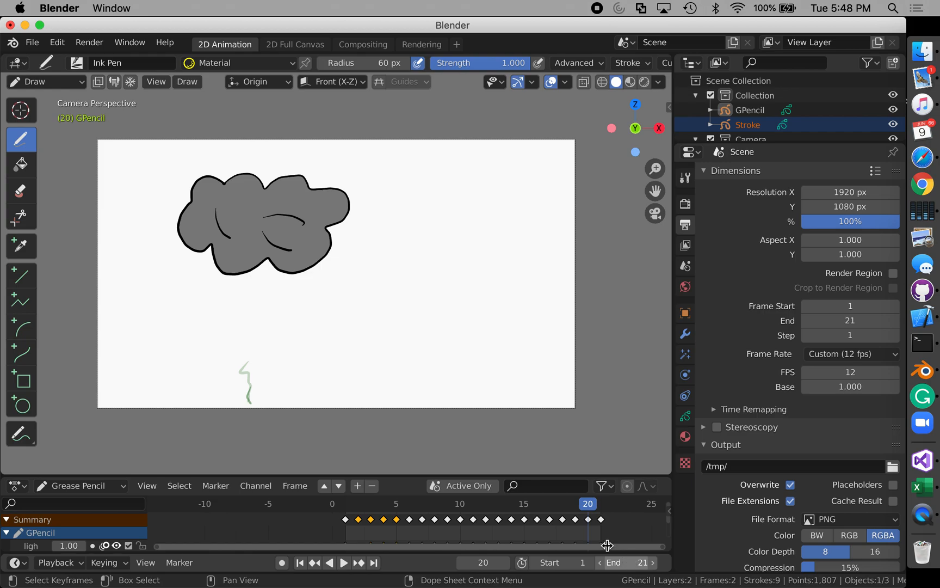
# Play back the full 21-frame lightning animation from frame 1
pyautogui.click(346, 509)
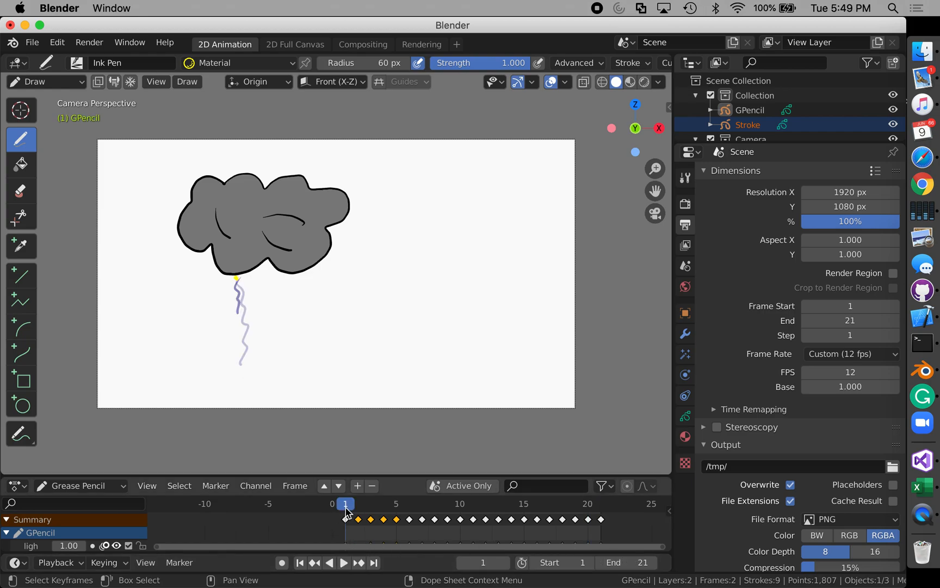
pyautogui.press('space')
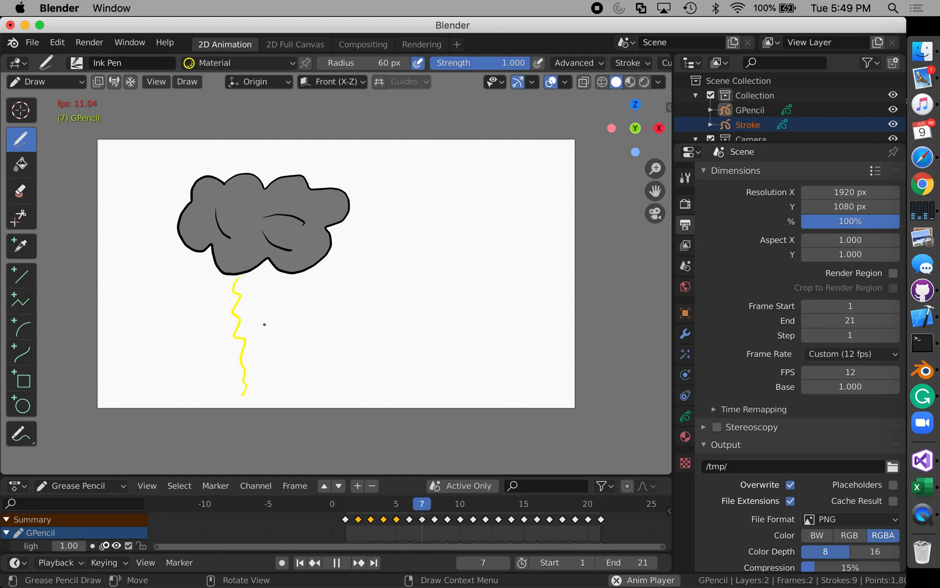
pyautogui.press('space')
pyautogui.click(346, 503)
pyautogui.press('space')
# Find frame 6 and draw small yellow sparks on both sides of the bolt's base there
pyautogui.moveTo(358, 509); pyautogui.dragTo(405, 509)
pyautogui.press('Left')
pyautogui.press('Left')
pyautogui.press('Left')
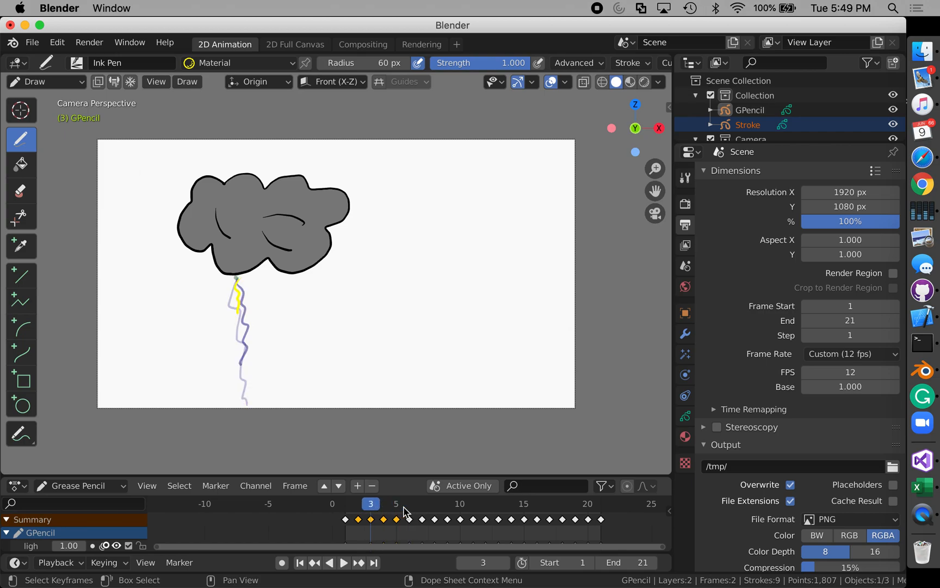
pyautogui.press('Right')
pyautogui.press('Right')
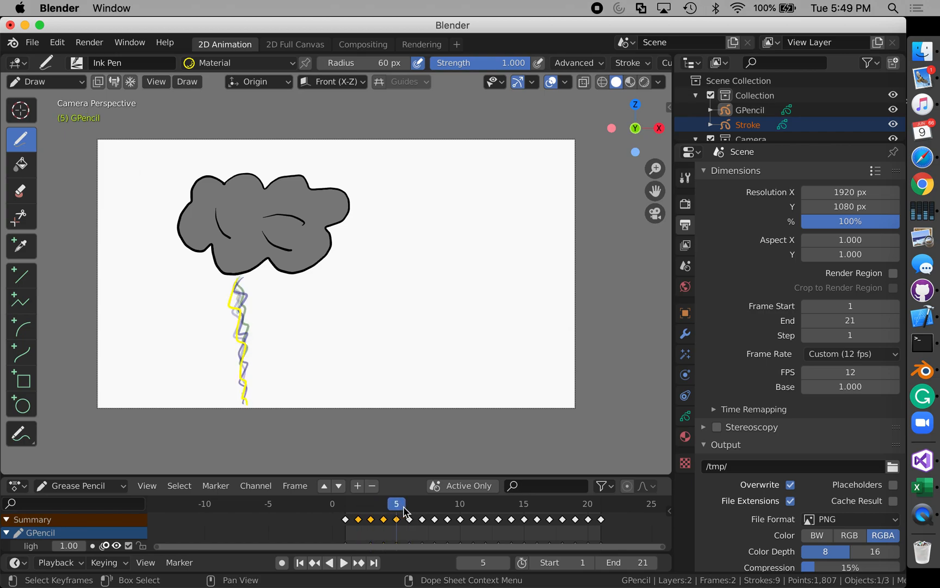
pyautogui.press('Right')
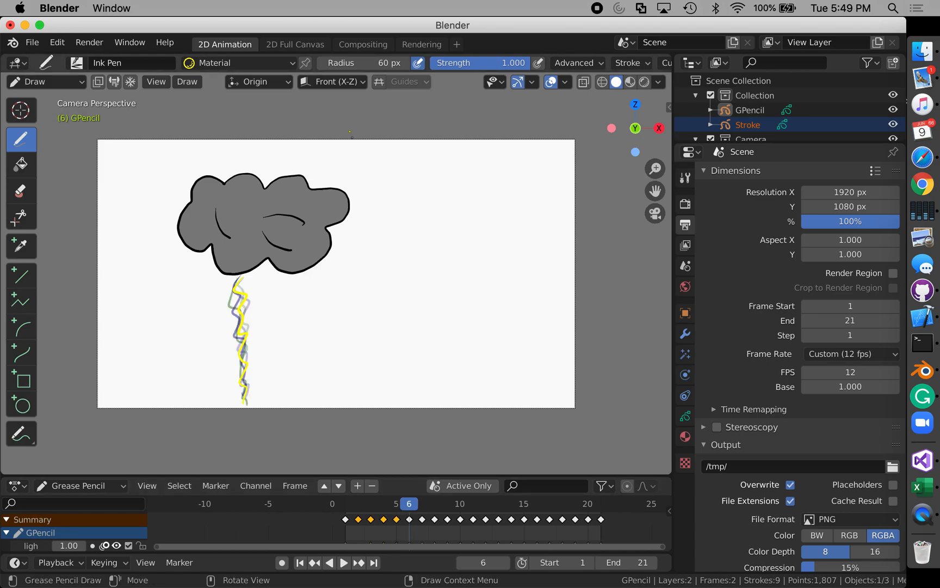
pyautogui.moveTo(256, 399); pyautogui.dragTo(269, 405)
pyautogui.moveTo(239, 391); pyautogui.dragTo(241, 397)
# Draw yellow sparks spreading farther out from the bolt's base on frames 7 and 8
pyautogui.press('Right')
pyautogui.moveTo(259, 404); pyautogui.dragTo(269, 392)
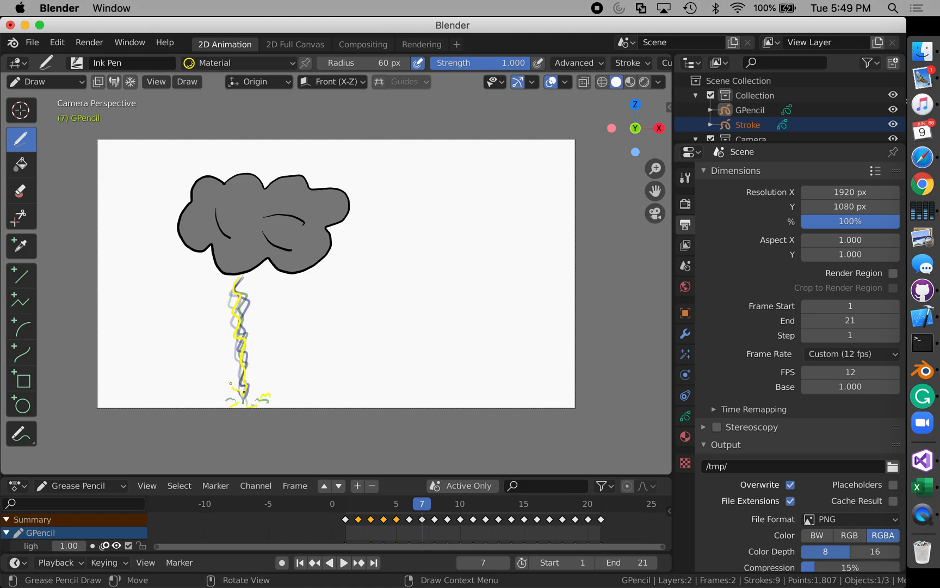
pyautogui.press('Right')
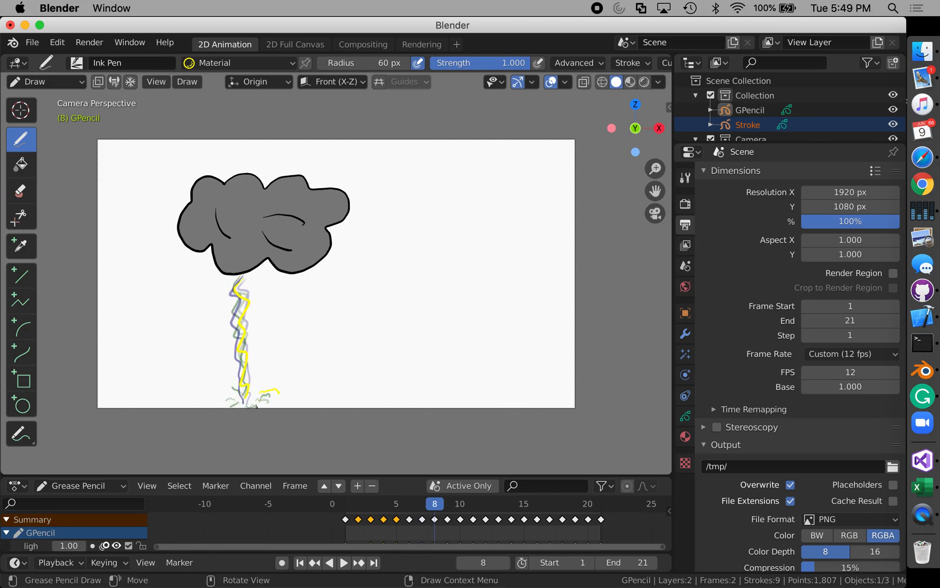
pyautogui.moveTo(240, 402)
pyautogui.mouseDown()
pyautogui.moveTo(231, 403)
pyautogui.moveTo(225, 384)
pyautogui.moveTo(278, 367)
pyautogui.mouseUp()
# Draw a burst of yellow sparks around the bolt's base on frame 9 and advance to frame 10
pyautogui.press('Right')
pyautogui.moveTo(232, 396)
pyautogui.mouseDown()
pyautogui.moveTo(216, 393)
pyautogui.moveTo(264, 398)
pyautogui.mouseUp()
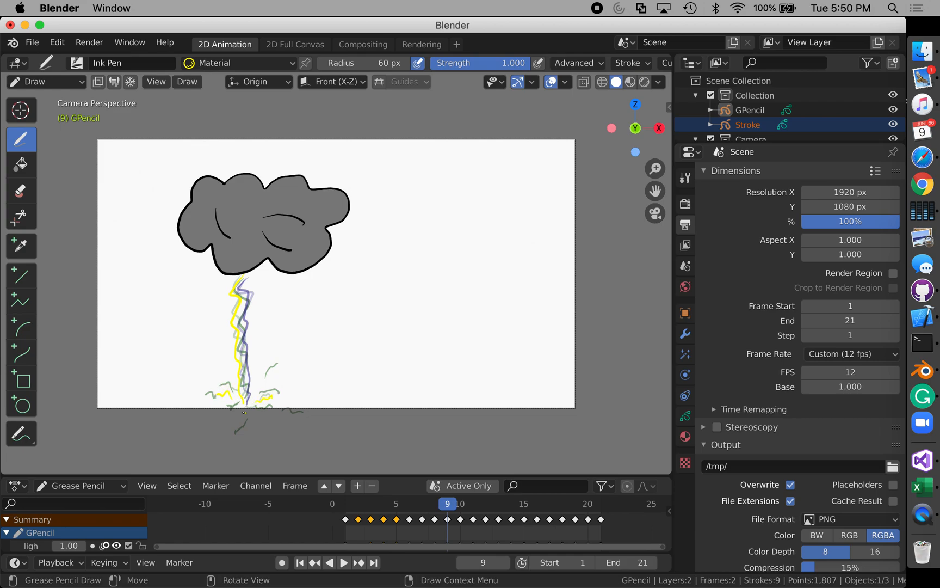
pyautogui.moveTo(271, 388); pyautogui.dragTo(278, 382)
pyautogui.press('Right')
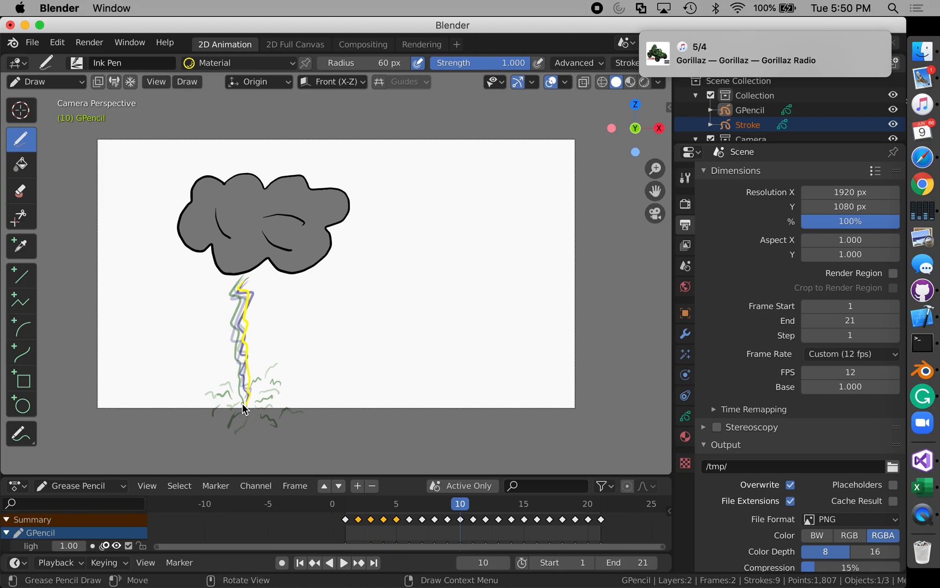
# Play back the animation and step through the frames from frame 4 onward to examine the impact sparks
pyautogui.press('space')
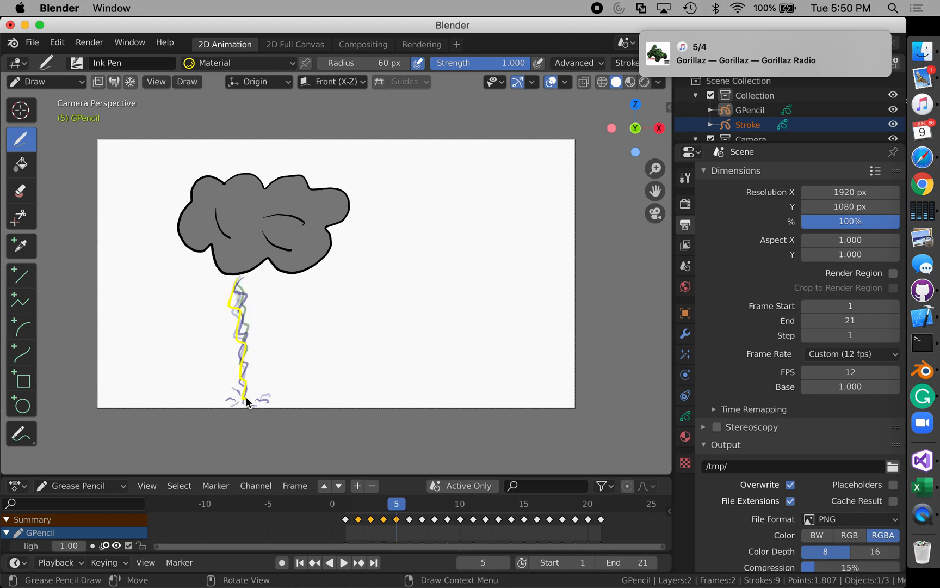
pyautogui.press('Left')
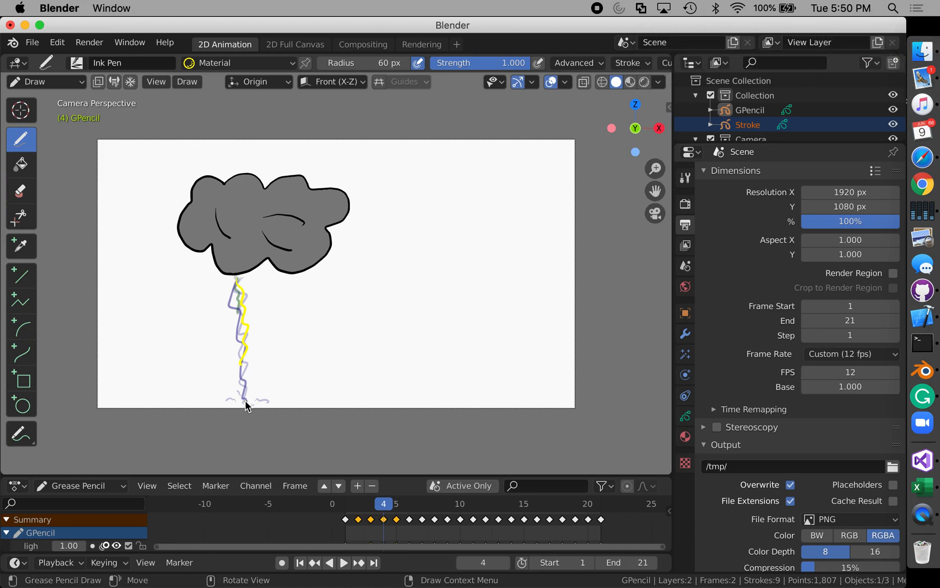
pyautogui.press('Right')
pyautogui.press('Right')
pyautogui.press('Right')
pyautogui.press('Right')
pyautogui.press('Right')
pyautogui.press('Right')
pyautogui.press('Right')
pyautogui.press('Left')
pyautogui.press('Left')
pyautogui.press('Left')
pyautogui.press('Right')
pyautogui.press('Right')
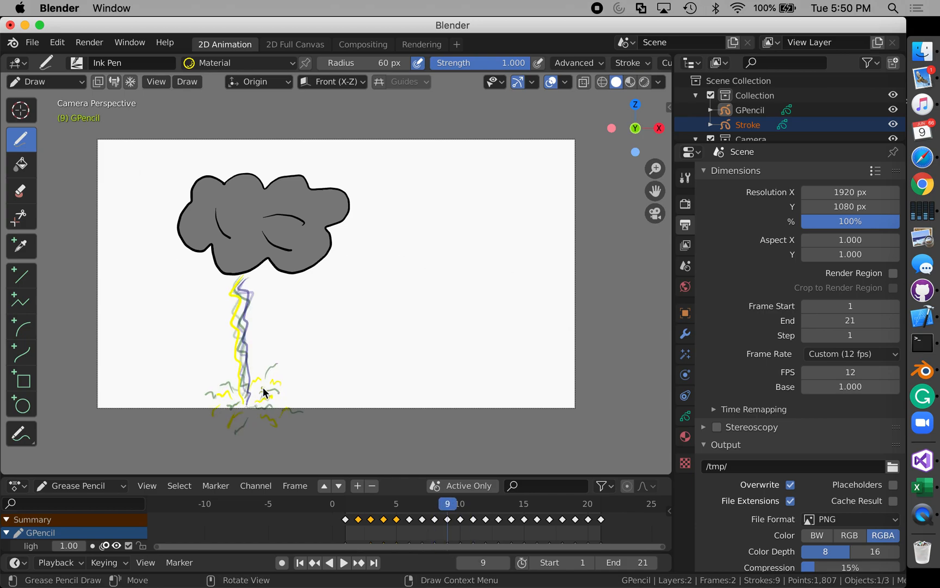
# Draw long yellow sparks flying outward on both sides of the bolt's base on frame 10
pyautogui.press('Left')
pyautogui.moveTo(266, 383); pyautogui.dragTo(283, 372)
pyautogui.press('Right')
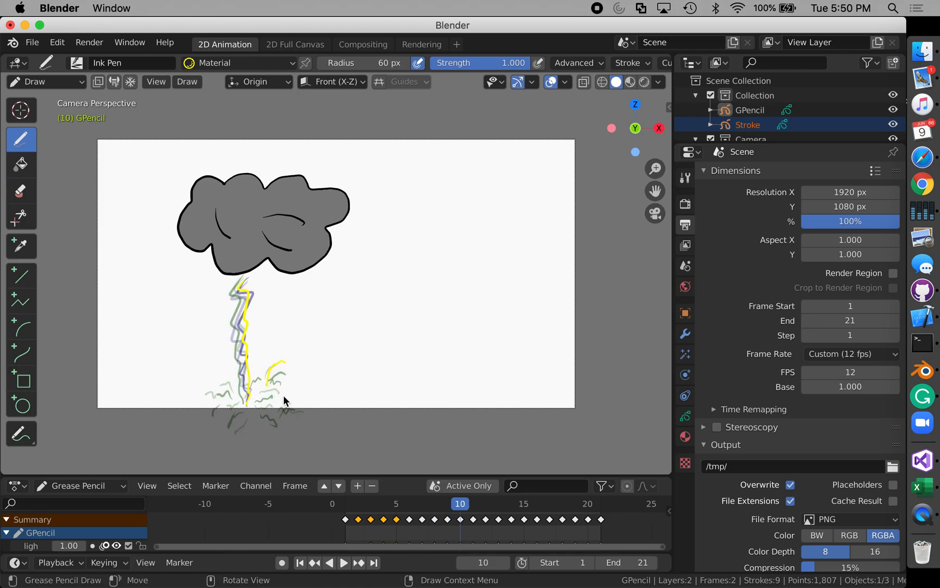
pyautogui.moveTo(242, 407); pyautogui.dragTo(219, 415)
pyautogui.moveTo(189, 405); pyautogui.dragTo(185, 409)
pyautogui.moveTo(255, 367); pyautogui.dragTo(281, 345)
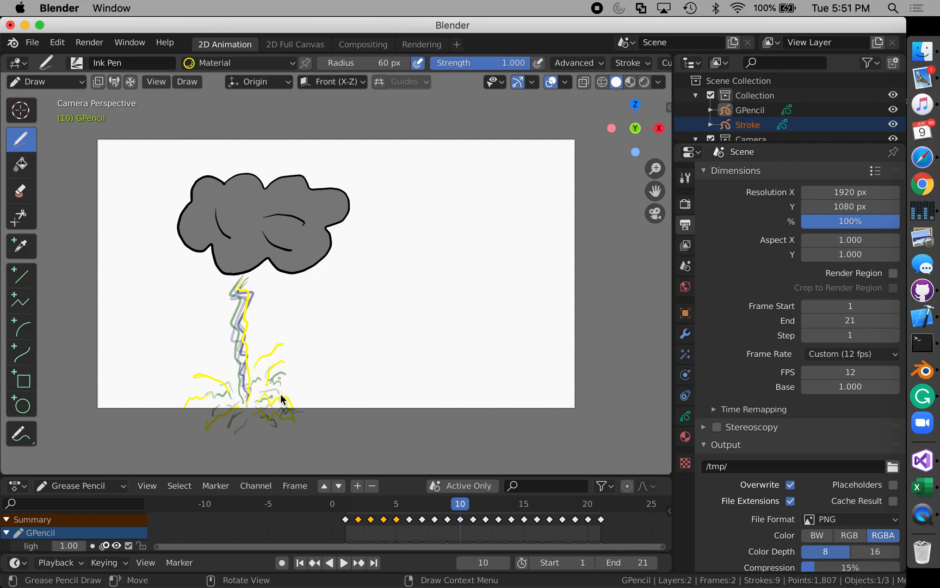
# Draw progressively smaller yellow sparks around the bolt's base on frames 11 and 12
pyautogui.press('Right')
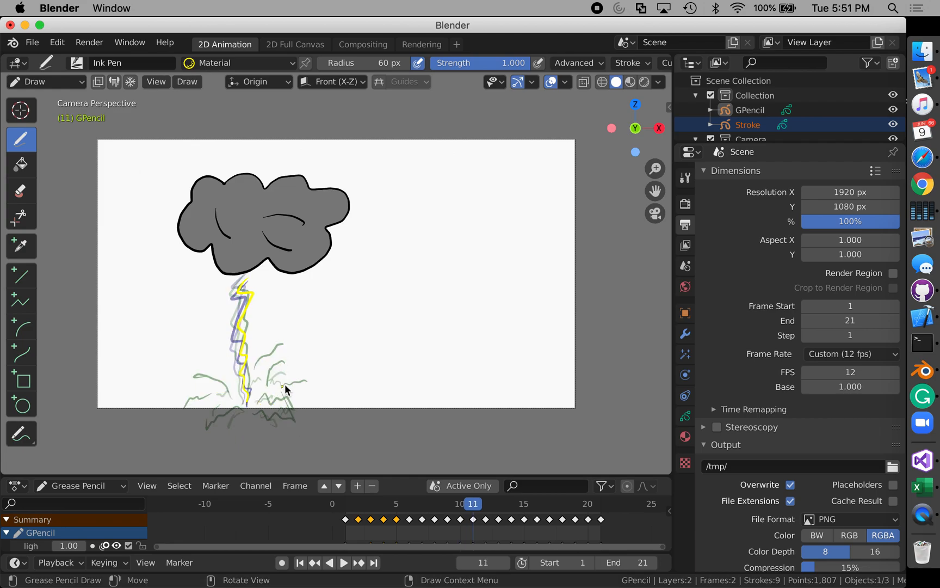
pyautogui.click(266, 390)
pyautogui.moveTo(218, 428); pyautogui.dragTo(256, 407)
pyautogui.press('Right')
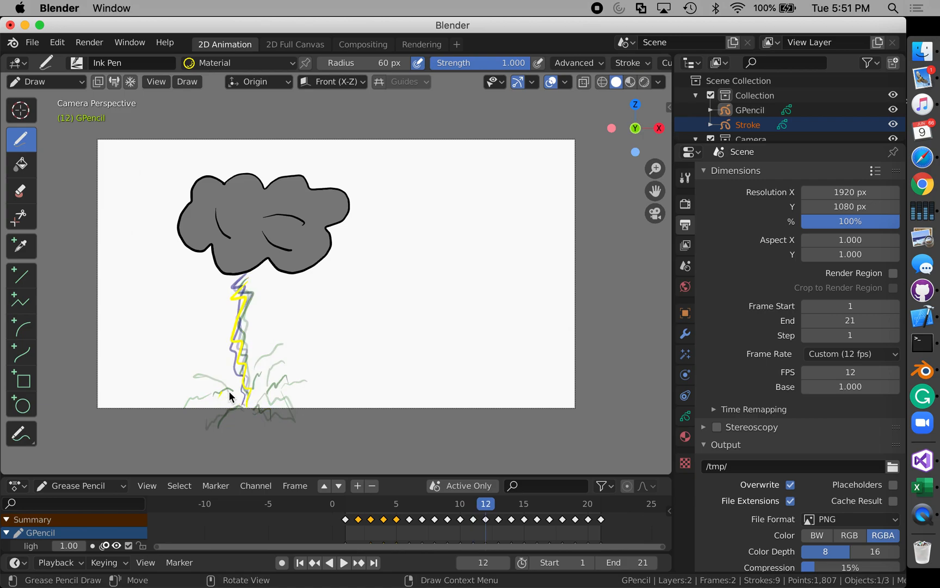
pyautogui.moveTo(238, 412)
pyautogui.mouseDown()
pyautogui.moveTo(264, 409)
pyautogui.moveTo(251, 411)
pyautogui.mouseUp()
# Draw small fading yellow sparks close to the bolt's base on frames 13 and 14
pyautogui.press('Right')
pyautogui.press('Right')
pyautogui.press('Right')
pyautogui.press('Right')
pyautogui.press('Right')
pyautogui.press('Left')
pyautogui.press('Left')
pyautogui.press('Left')
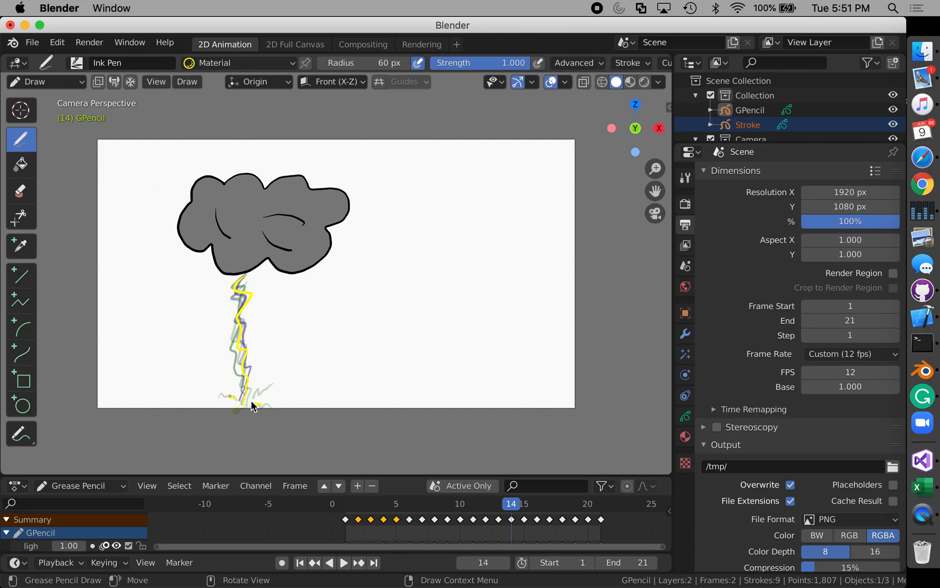
pyautogui.press('Left')
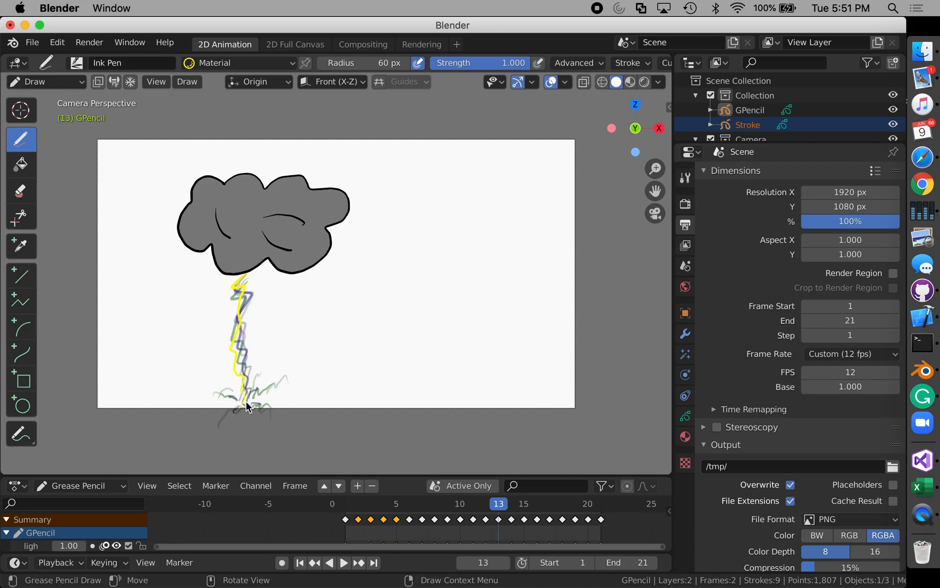
pyautogui.moveTo(218, 401); pyautogui.dragTo(234, 395)
# Step back through the spark frames, play back the whole animation to review it, and return to frame 1
pyautogui.press('Left')
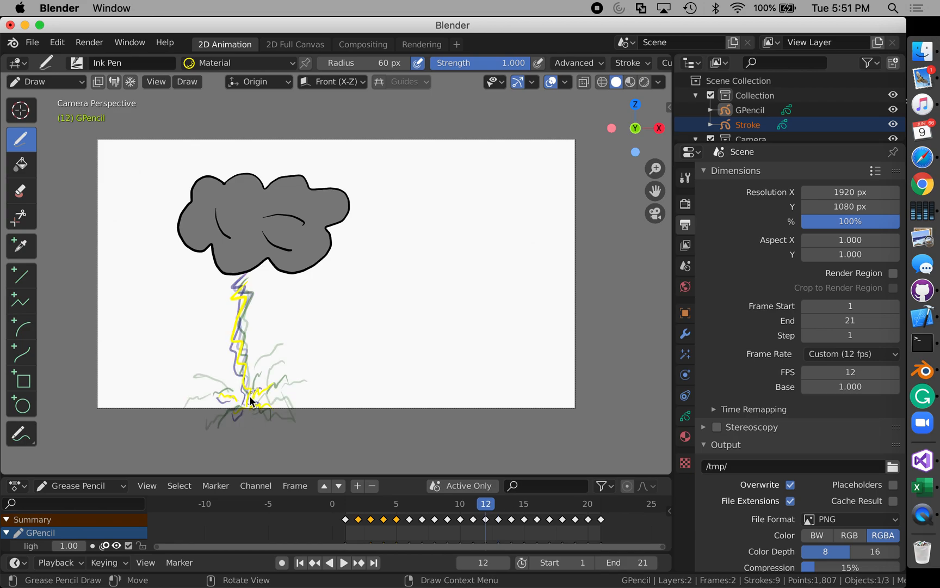
pyautogui.press('Left')
pyautogui.press('Left')
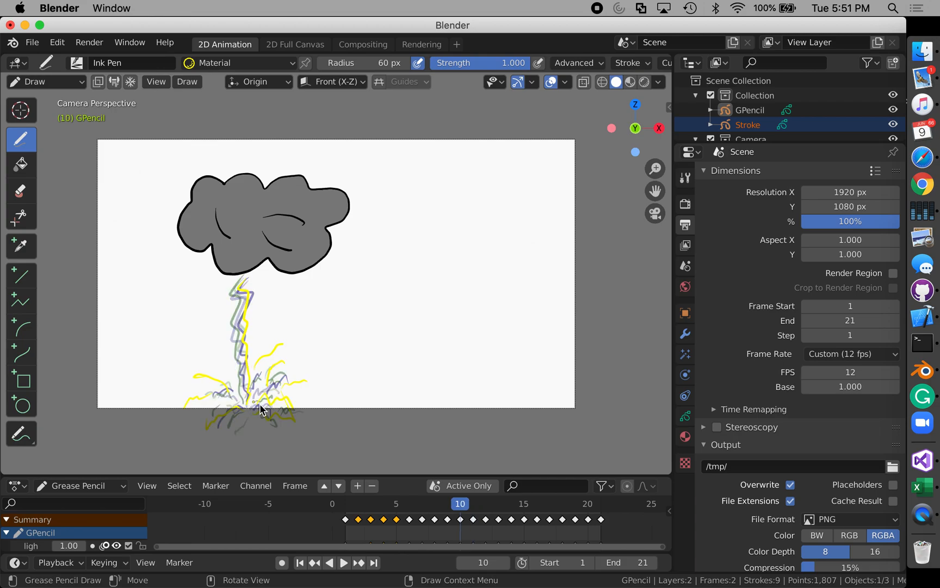
pyautogui.press('space')
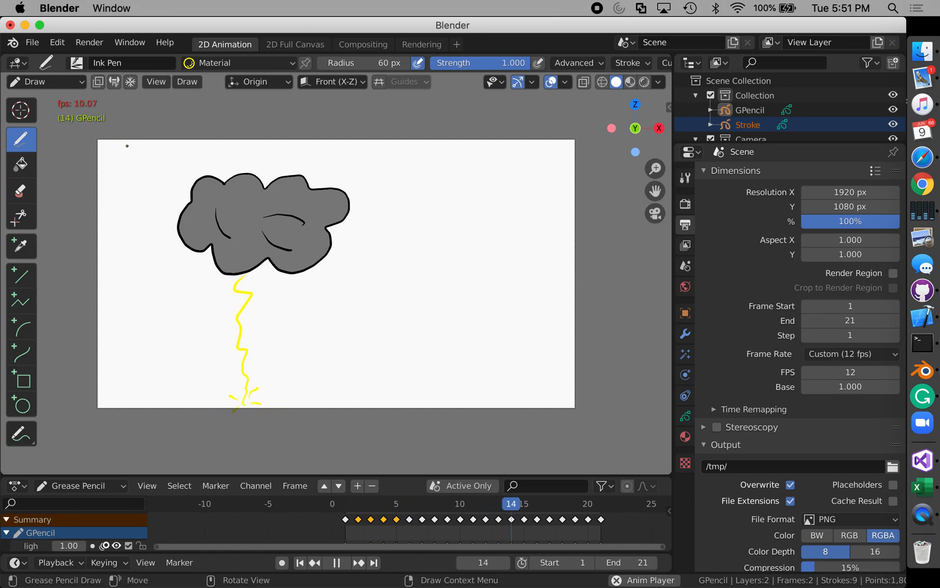
pyautogui.press('space')
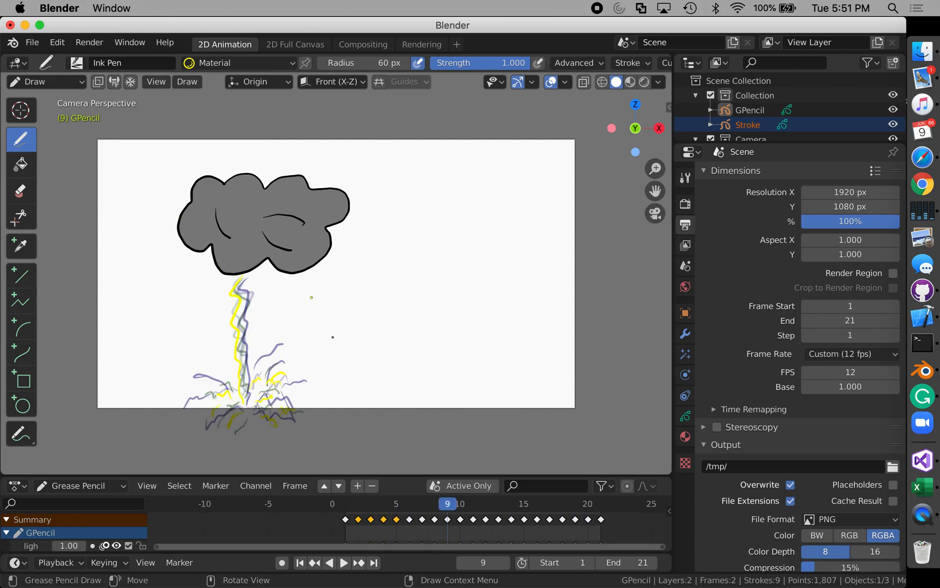
pyautogui.click(348, 511)
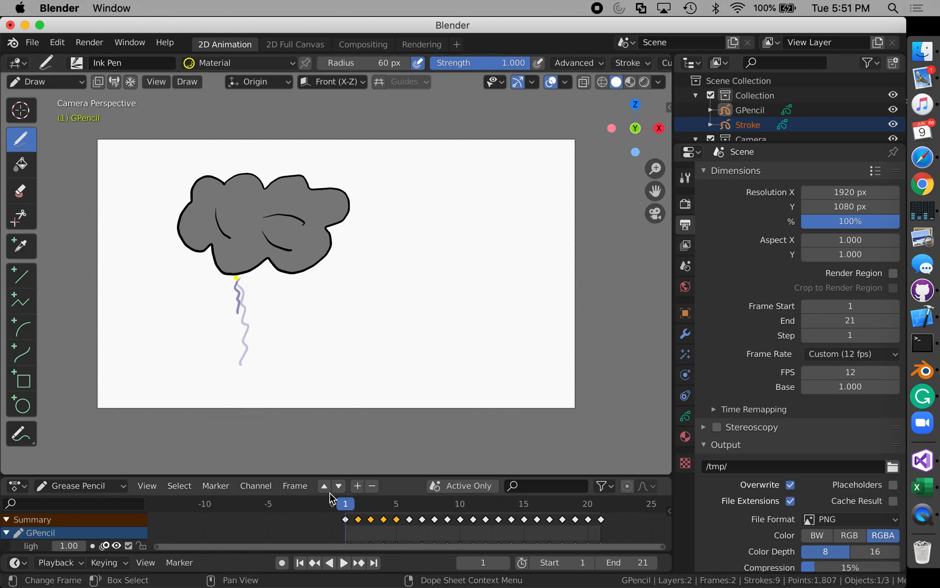
# Save the project as lightning.blend in the Documents folder
pyautogui.click(32, 42)
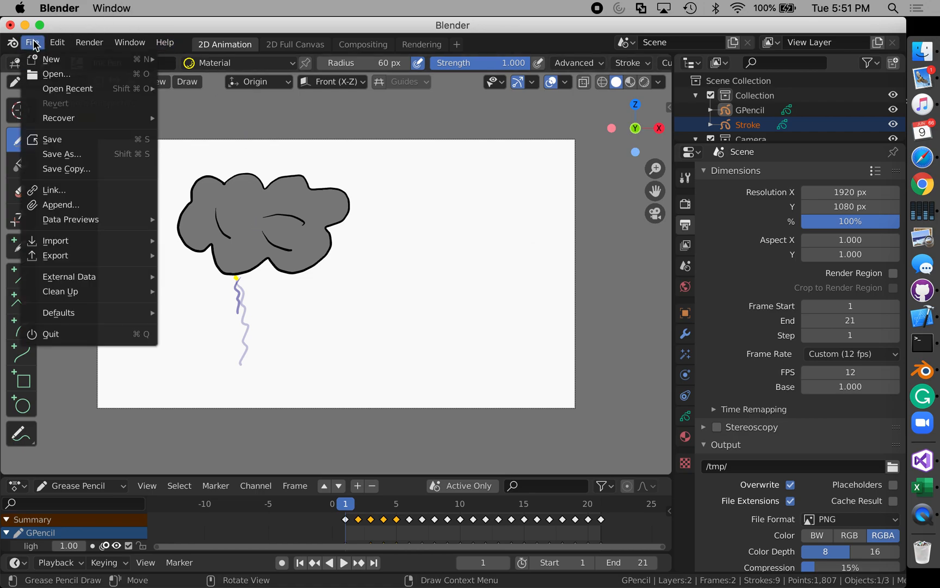
pyautogui.click(73, 154)
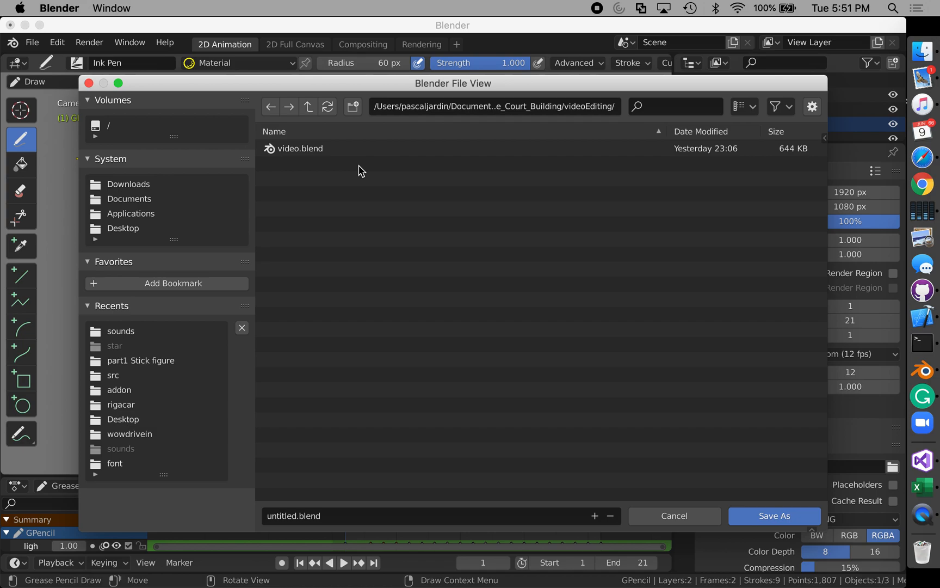
pyautogui.click(281, 519)
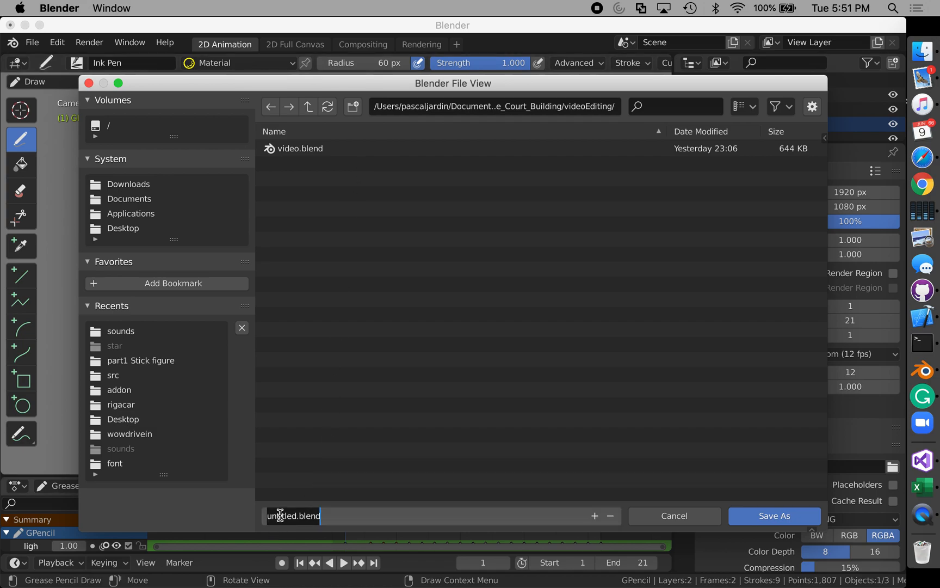
pyautogui.doubleClick(280, 513)
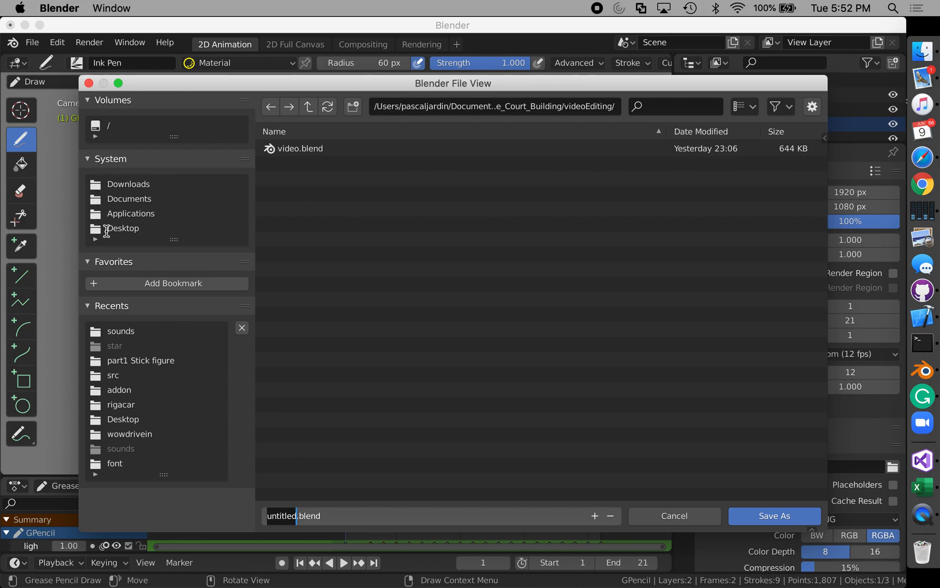
pyautogui.click(126, 234)
pyautogui.click(128, 232)
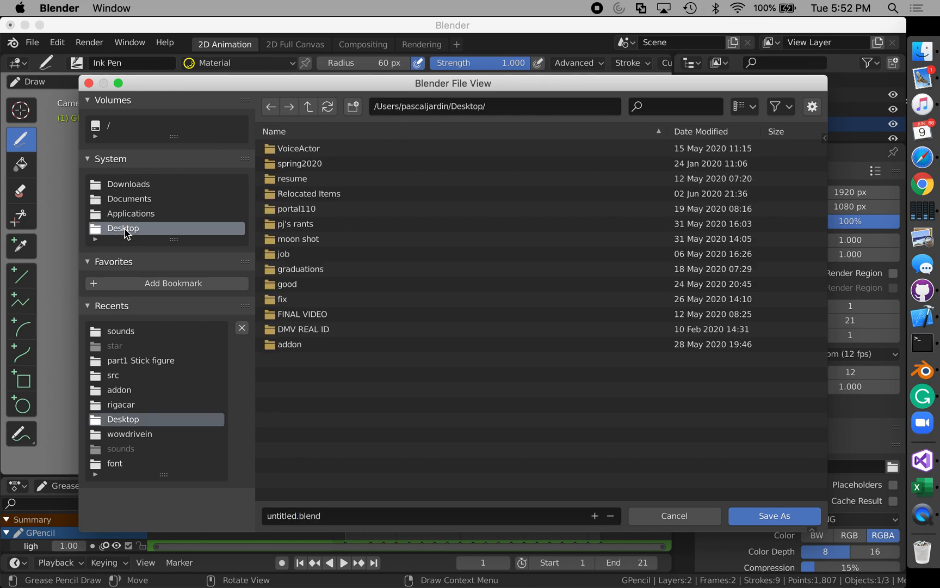
pyautogui.click(140, 199)
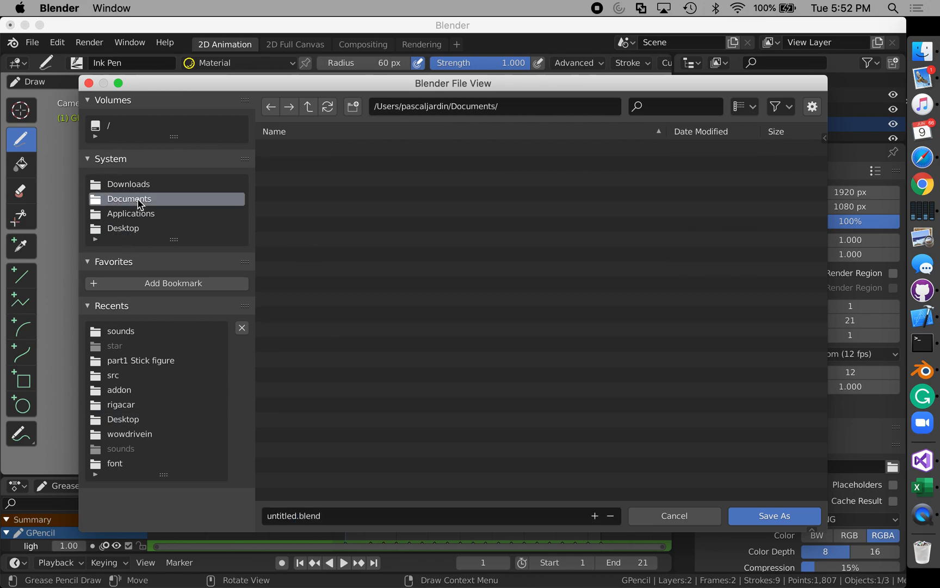
pyautogui.doubleClick(278, 515)
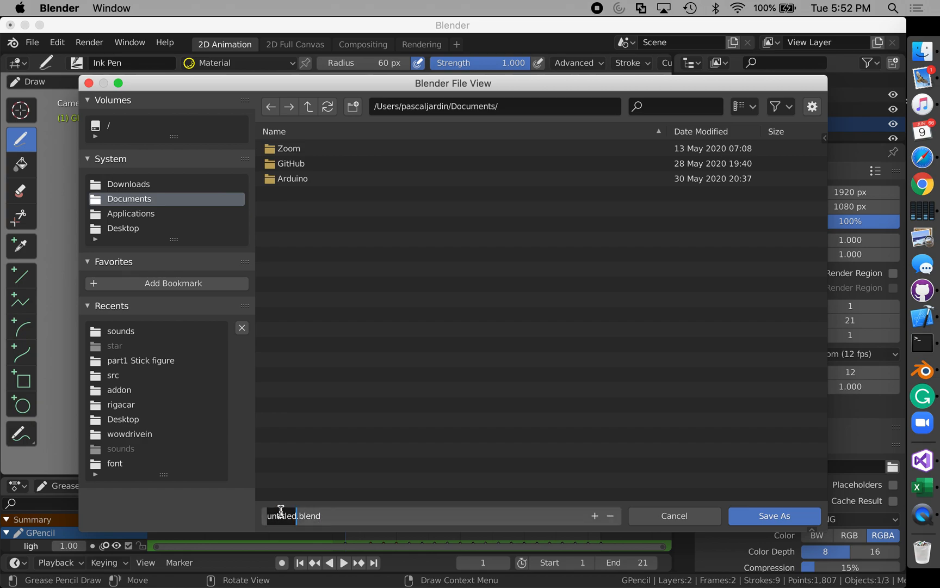
pyautogui.write('lightning')
pyautogui.click(784, 520)
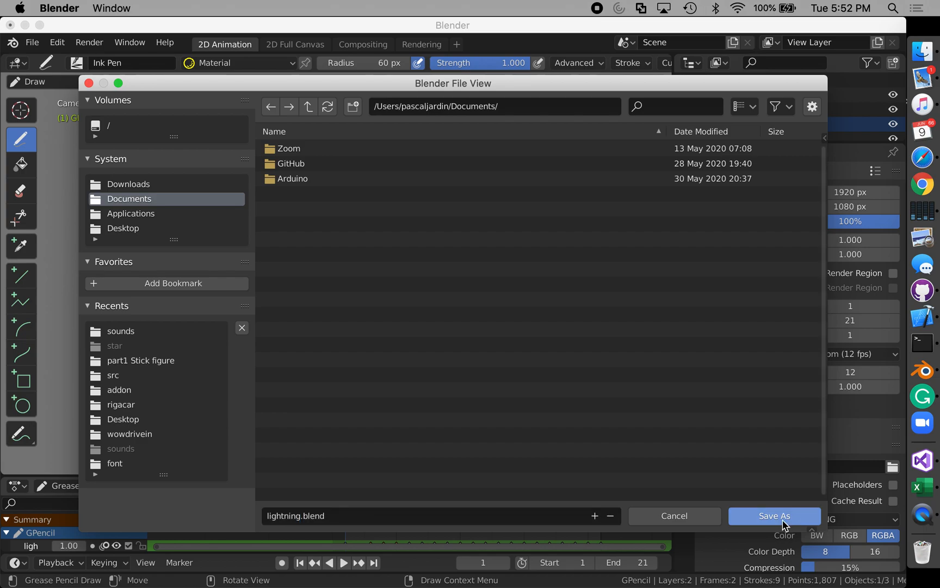